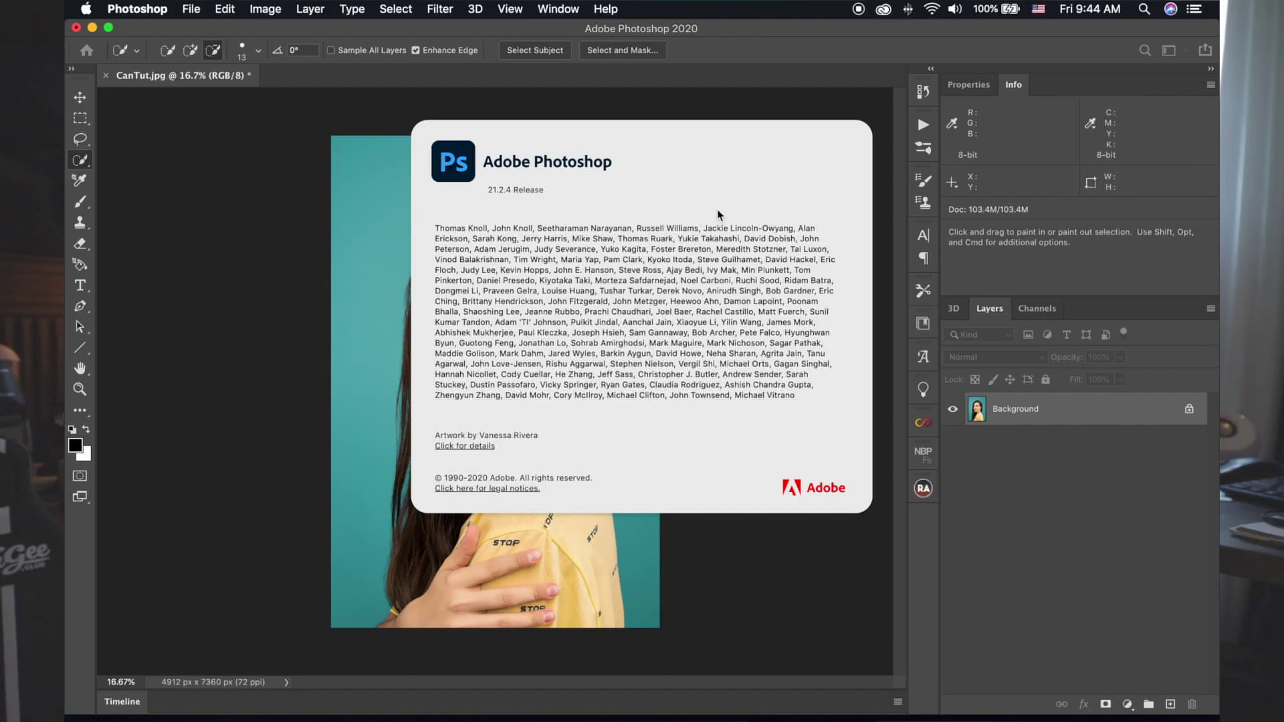
Close the About Photoshop window and dismiss the selection-tool list
{"action": "left_click", "coordinate": [653, 214]}
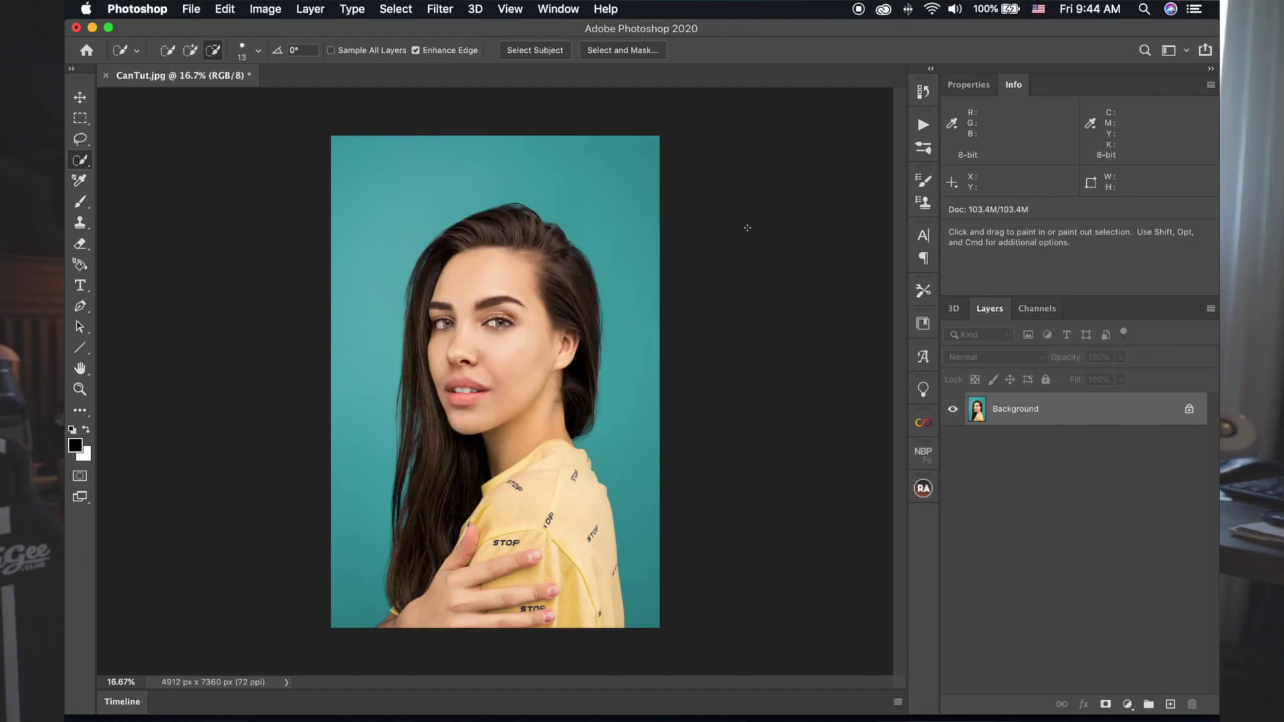
{"action": "right_click", "coordinate": [80, 159]}
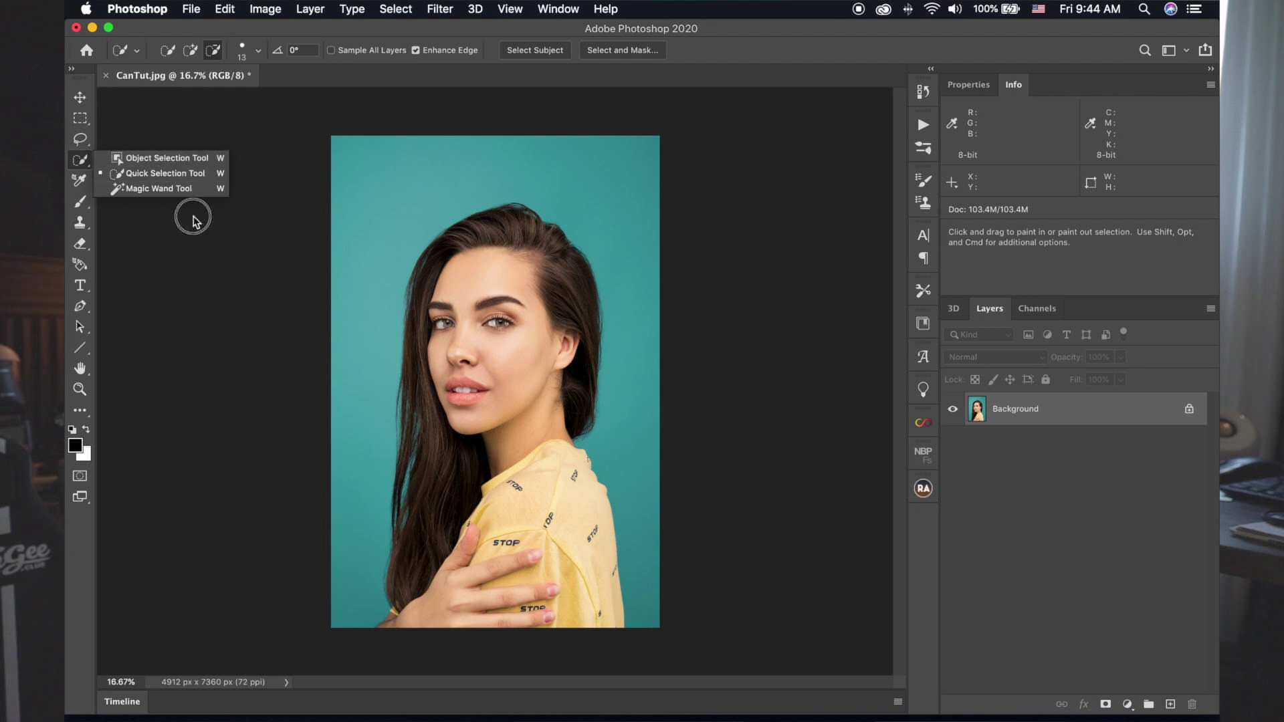
{"action": "left_click", "coordinate": [197, 282]}
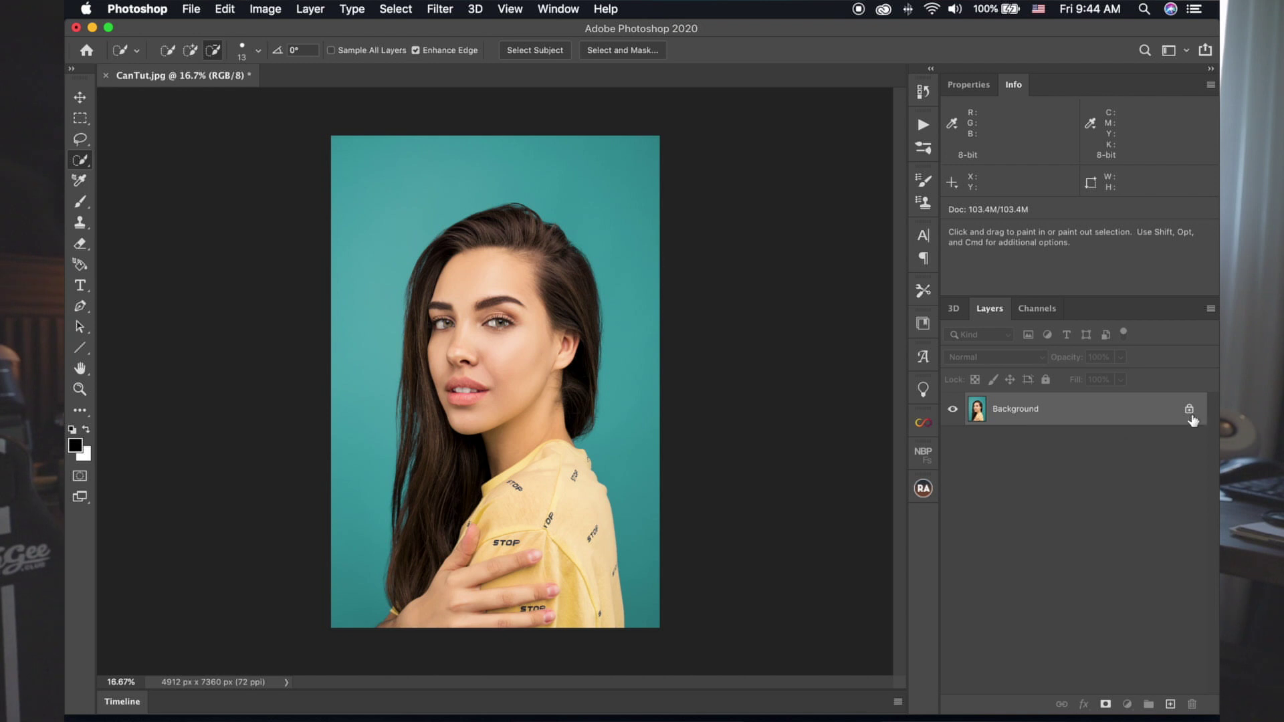
Duplicate the Background layer with Cmd+J and name the copy 'Model'
{"action": "left_click", "coordinate": [1085, 414]}
{"action": "key", "text": "super+j"}
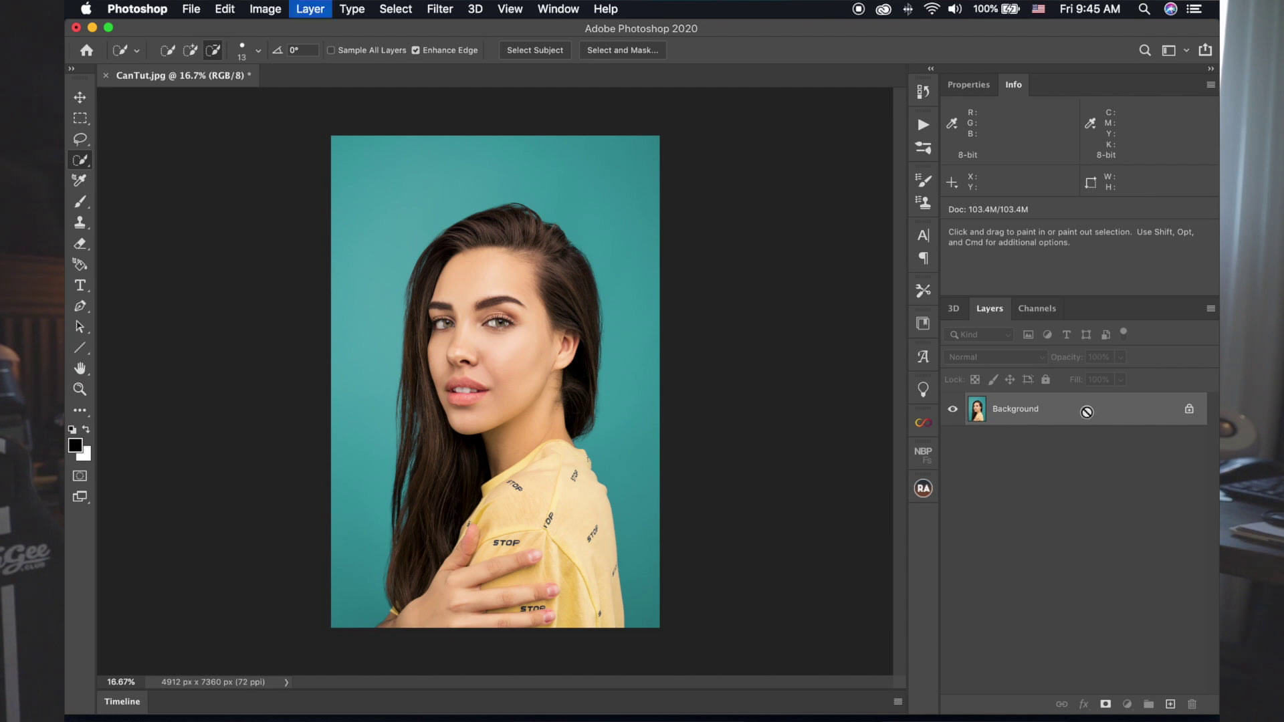
{"action": "double_click", "coordinate": [1002, 409]}
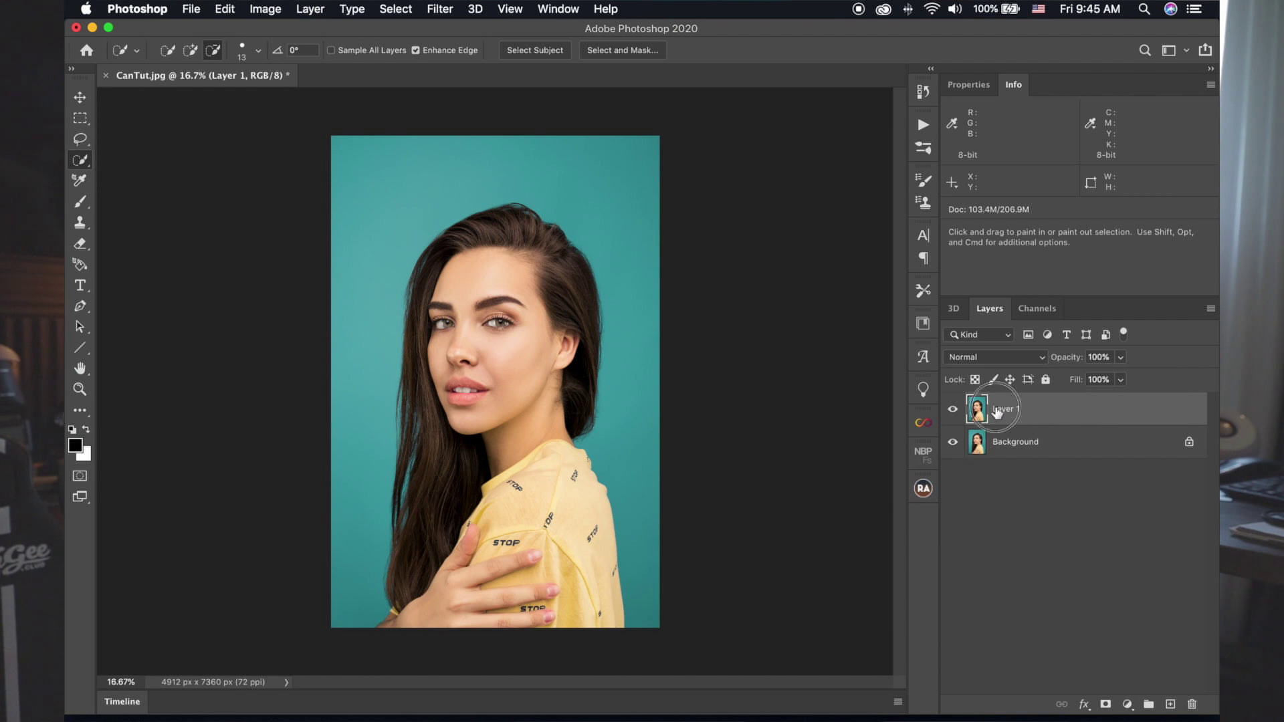
{"action": "type", "text": "Modse"}
{"action": "key", "text": "Return"}
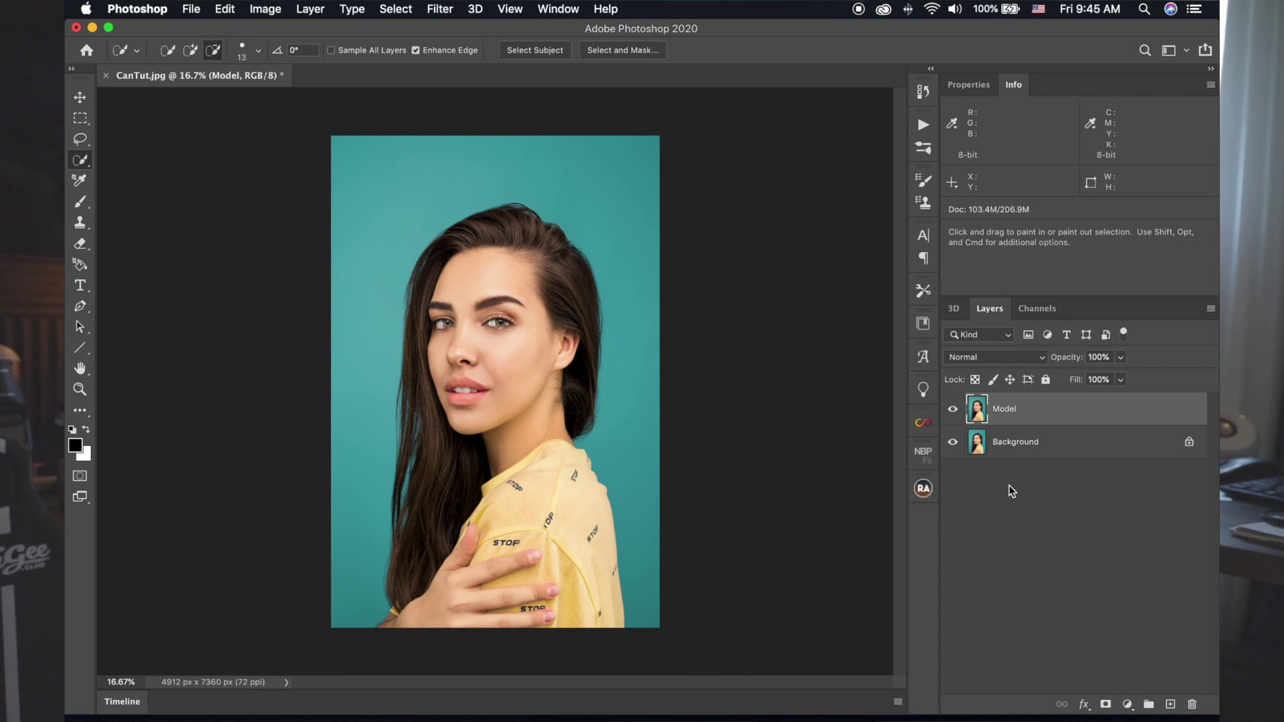
Apply the Remove Background quick action to the Model layer, then select the Background layer
{"action": "left_click", "coordinate": [971, 88]}
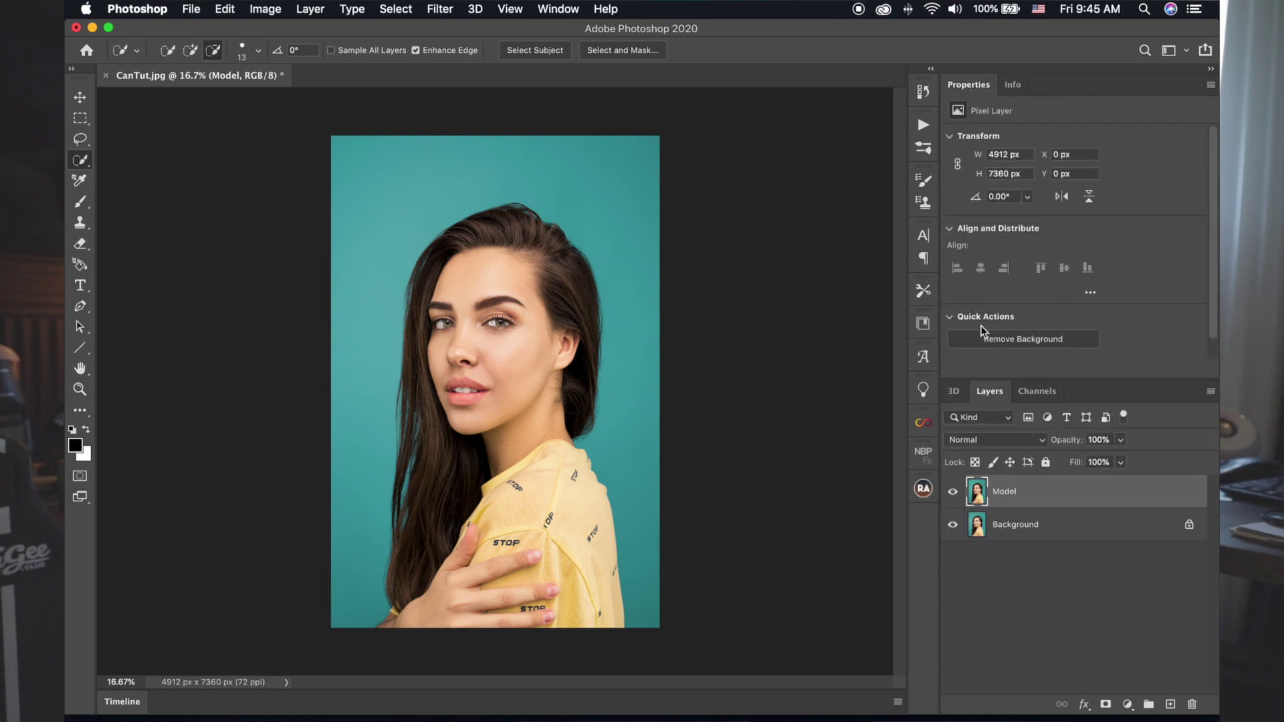
{"action": "left_click", "coordinate": [951, 316]}
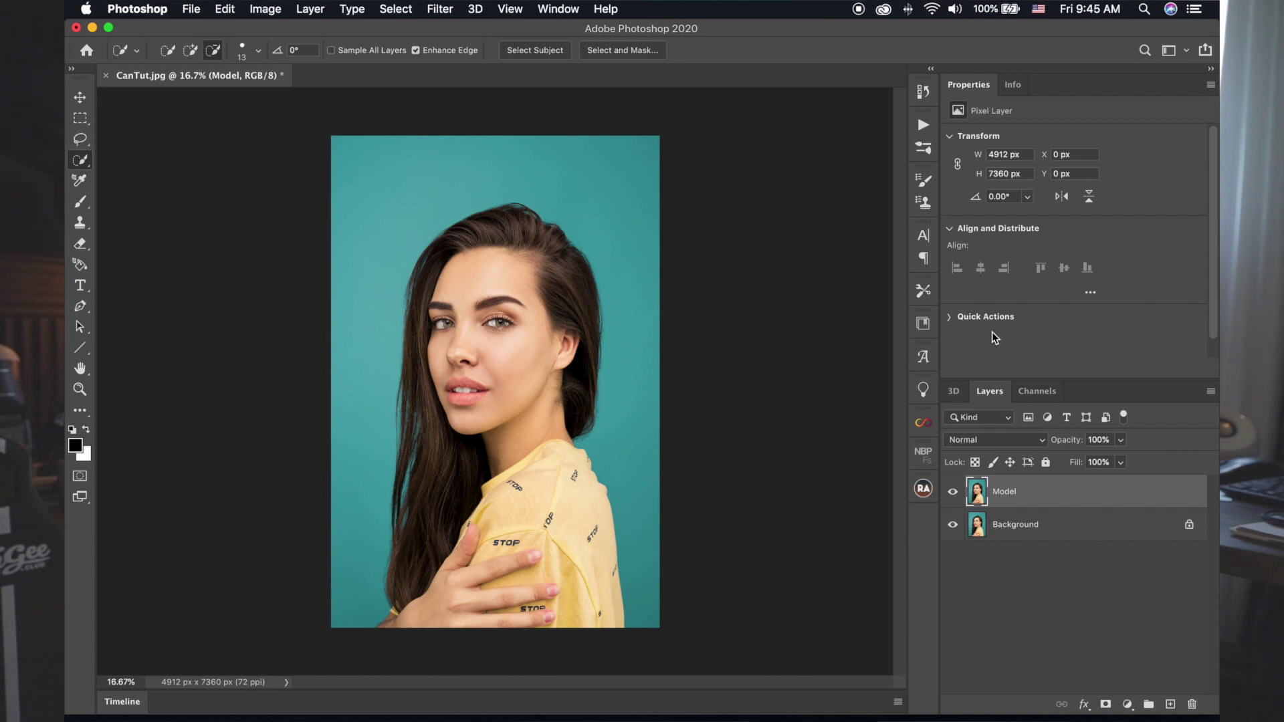
{"action": "left_click", "coordinate": [950, 321]}
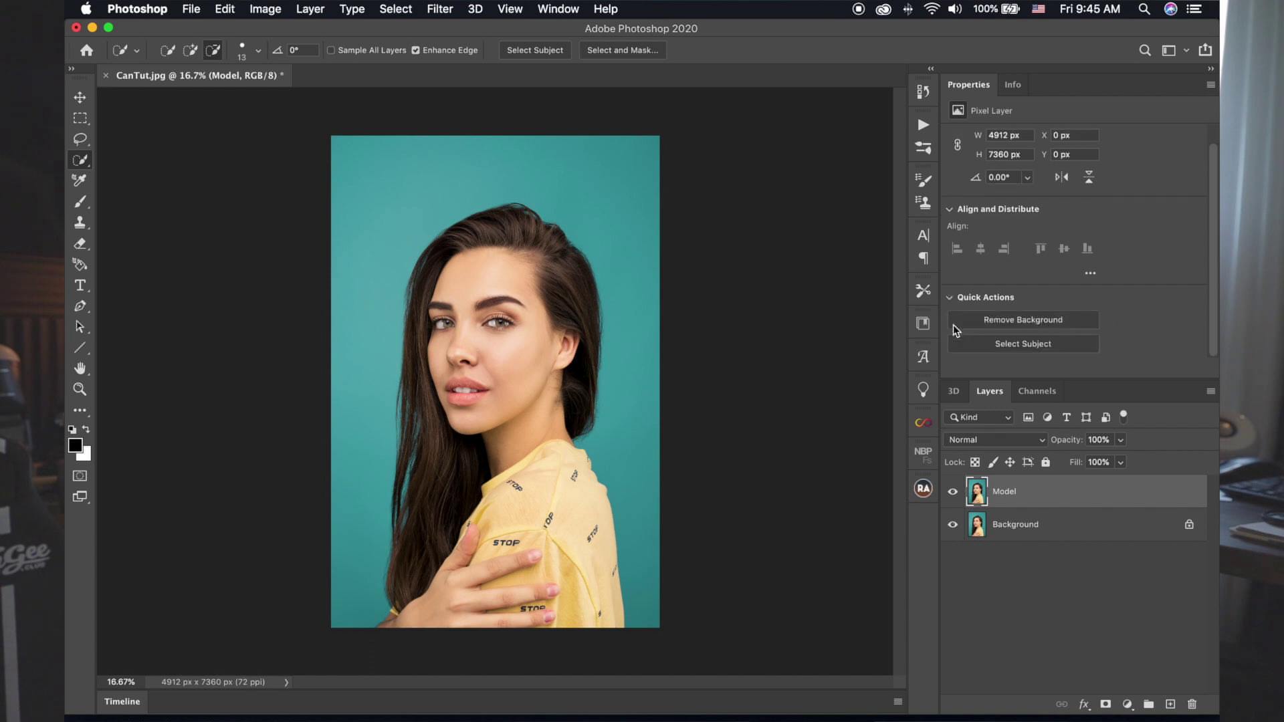
{"action": "left_click", "coordinate": [1038, 320]}
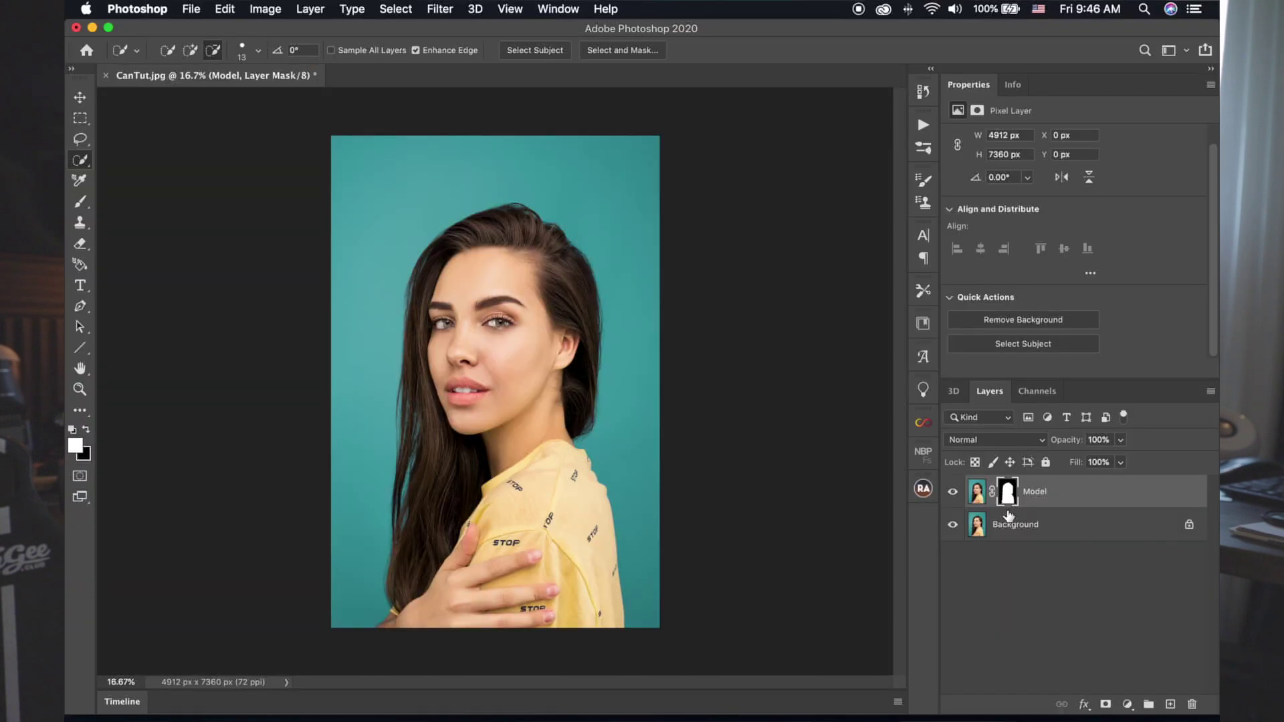
{"action": "left_click", "coordinate": [1033, 535]}
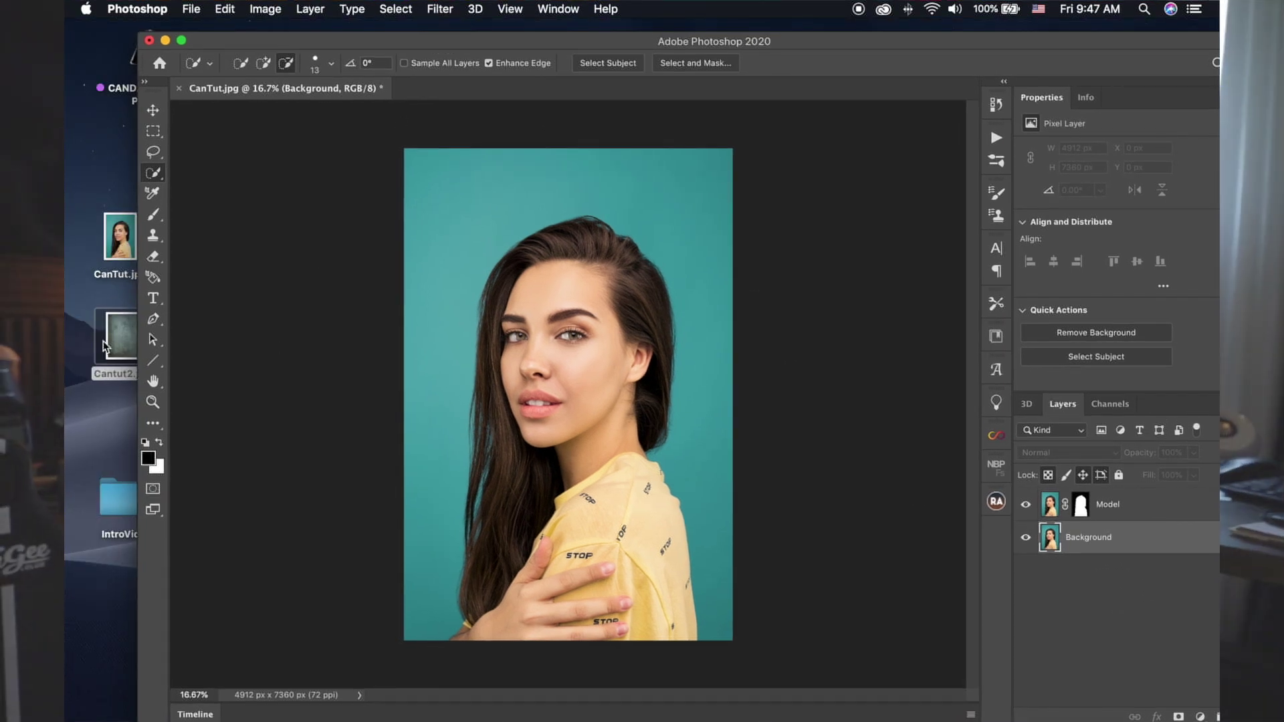
{"action": "left_click", "coordinate": [117, 345]}
{"action": "key", "text": "space"}
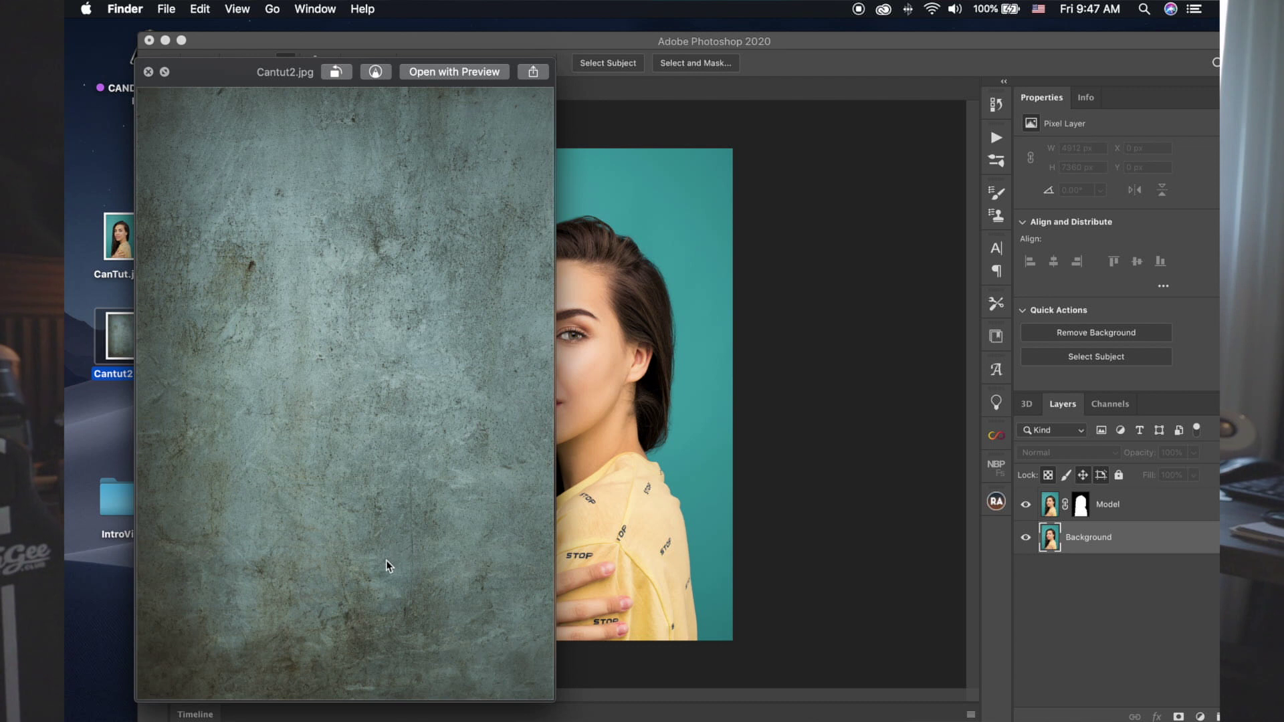
{"action": "left_click", "coordinate": [149, 72]}
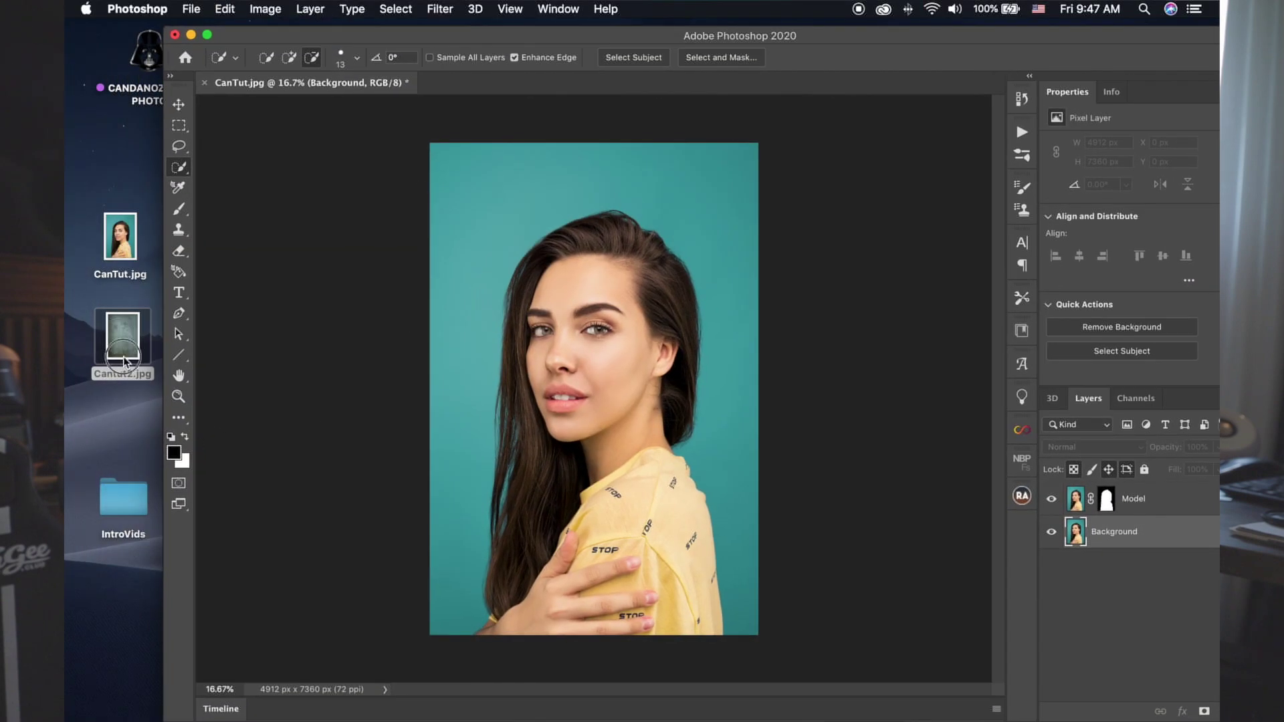
Place Cantut2.jpg into the document, scaled past the canvas corners, and commit it
{"action": "left_click_drag", "start_coordinate": [123, 338], "coordinate": [572, 396]}
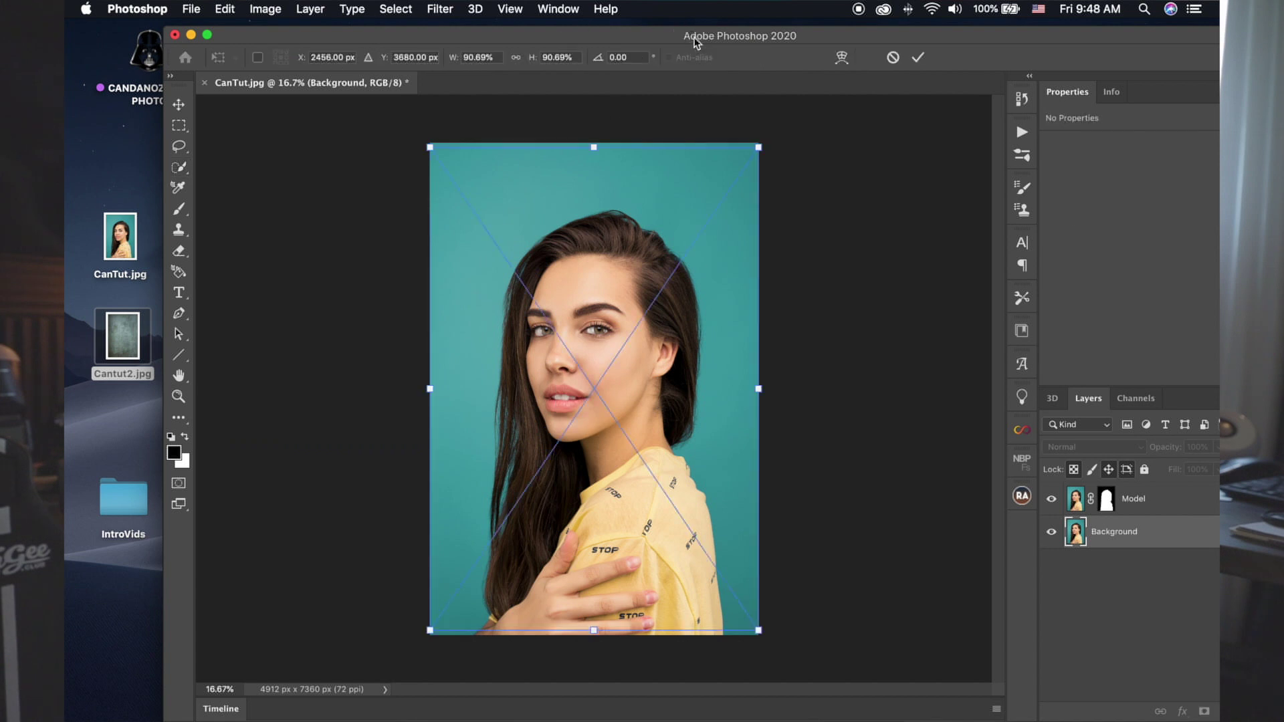
{"action": "left_click_drag", "start_coordinate": [690, 40], "coordinate": [596, 38]}
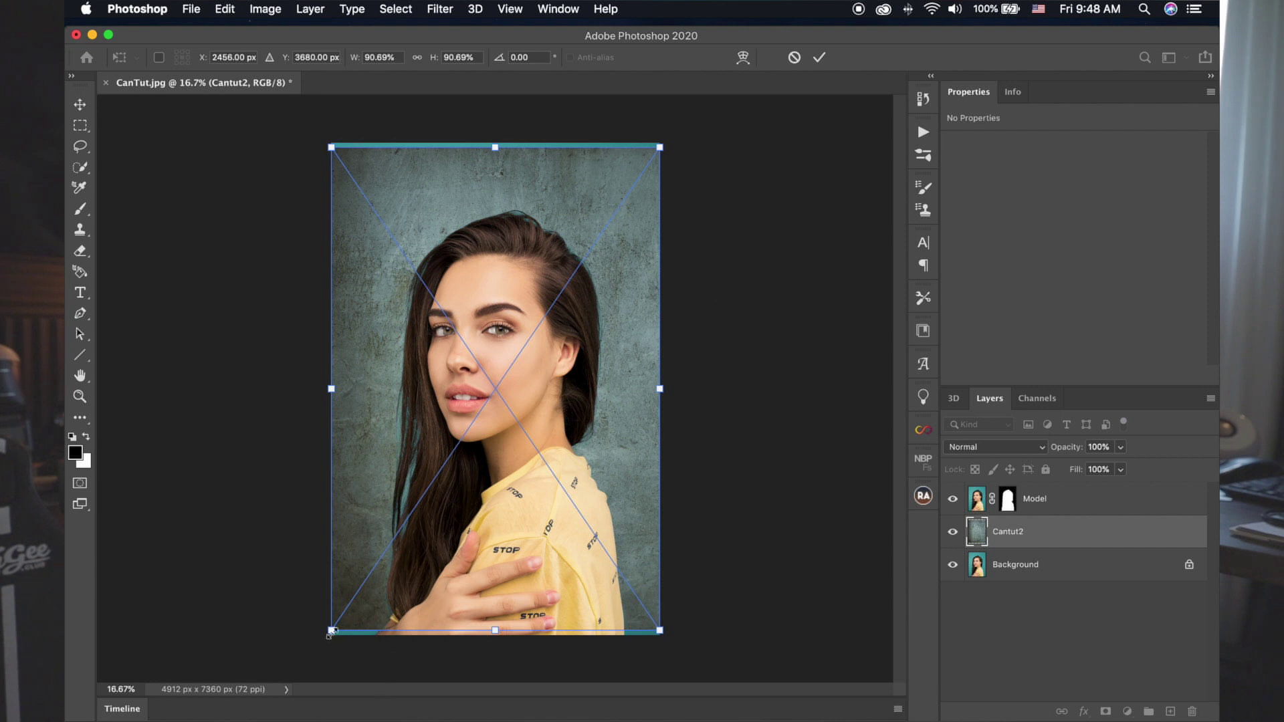
{"action": "left_click_drag", "start_coordinate": [331, 630], "coordinate": [309, 645]}
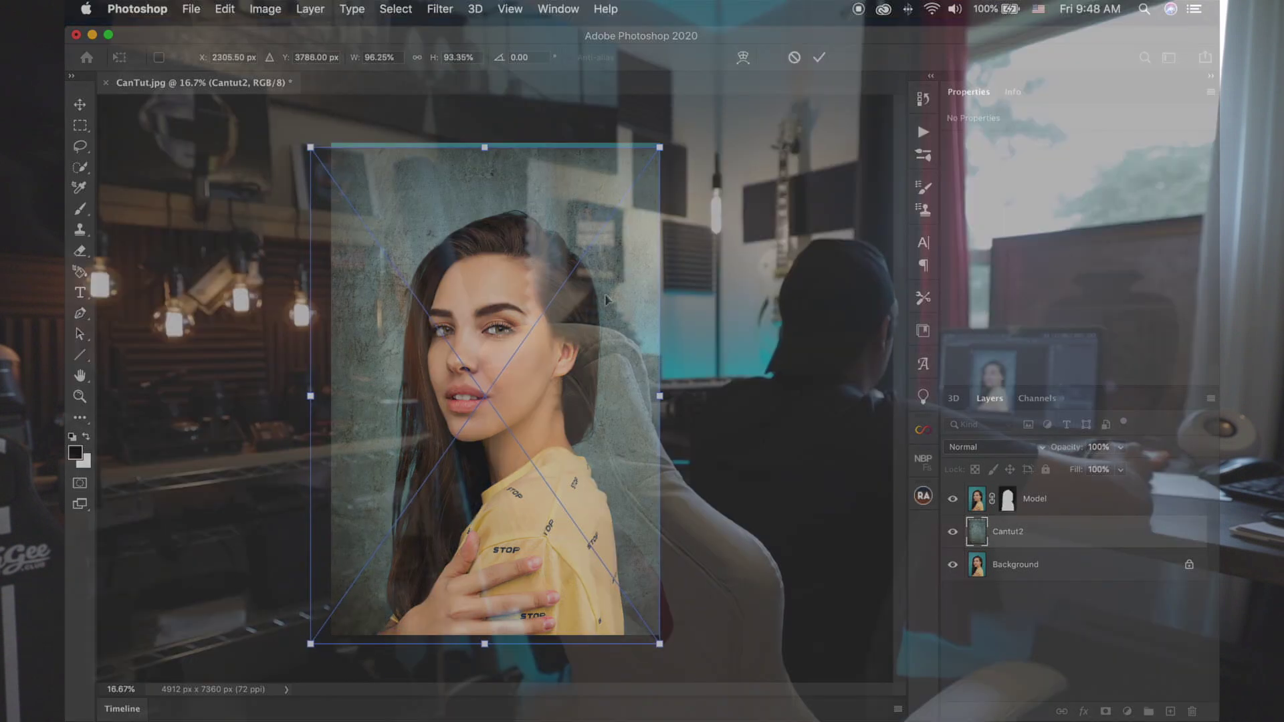
{"action": "left_click_drag", "start_coordinate": [659, 147], "coordinate": [690, 134]}
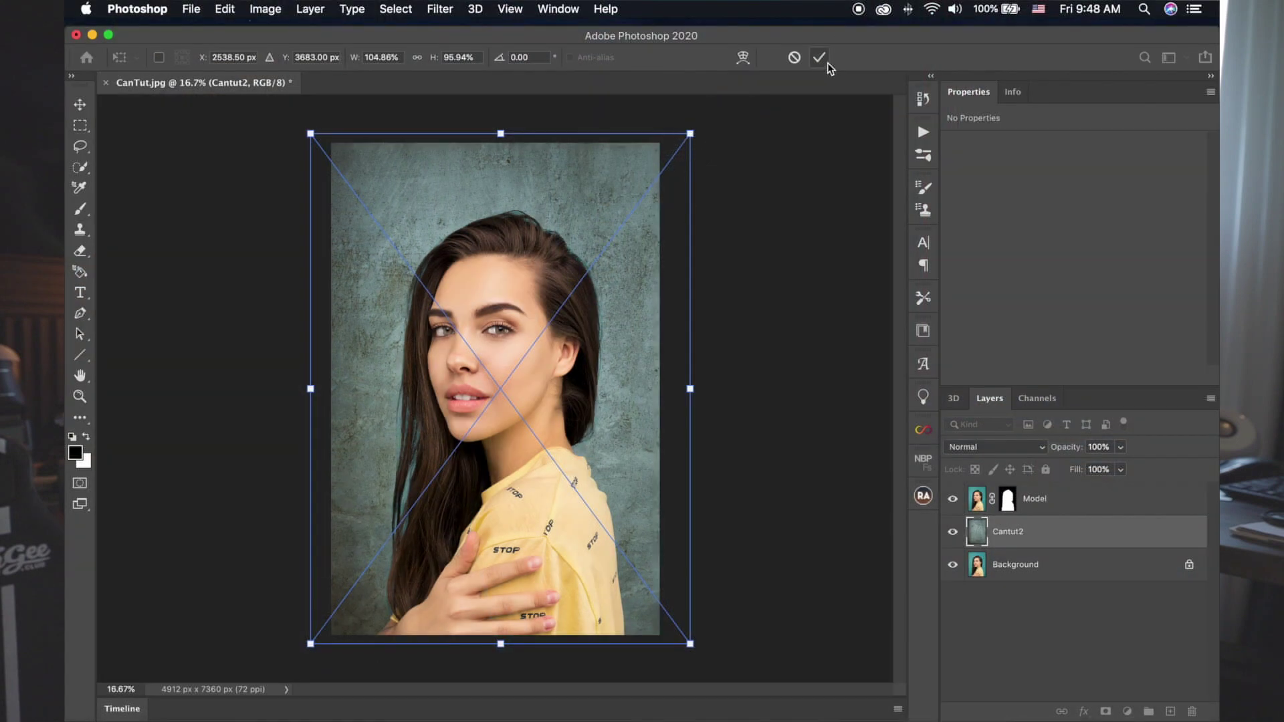
{"action": "left_click", "coordinate": [819, 58]}
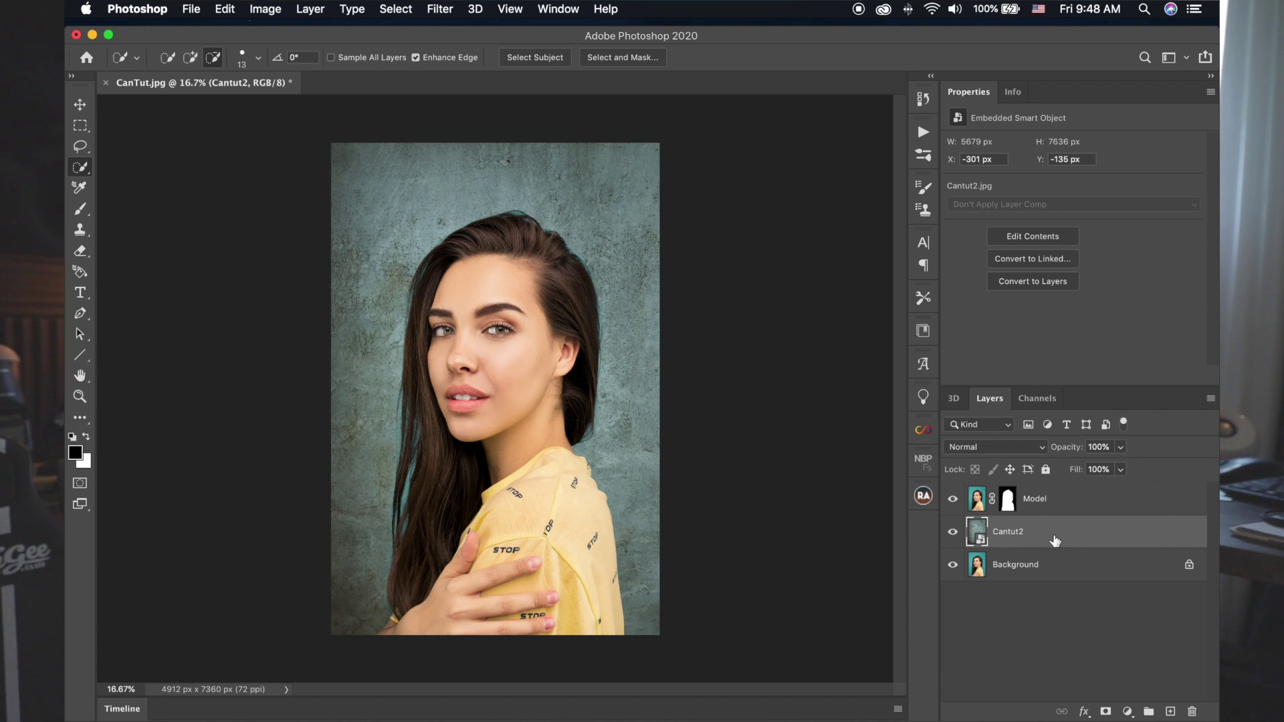
Set the Cantut2 texture layer to Multiply with slightly lowered opacity
{"action": "left_click", "coordinate": [1009, 448]}
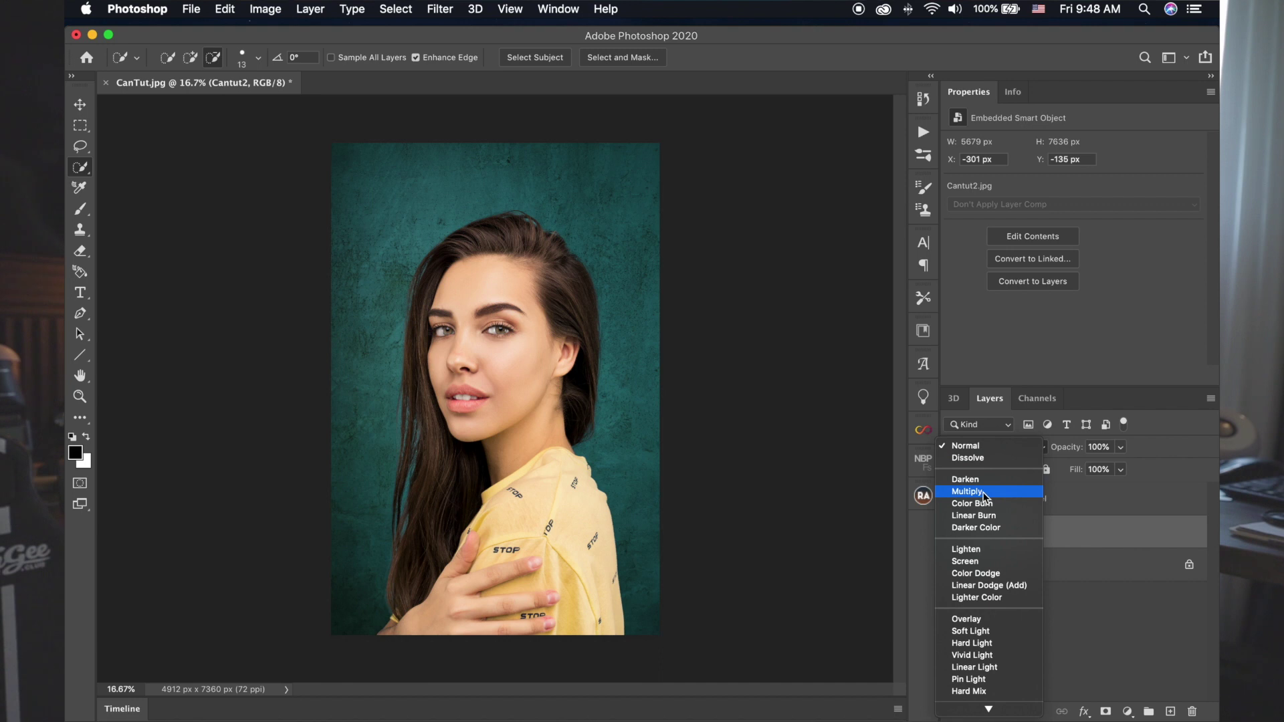
{"action": "left_click", "coordinate": [982, 492]}
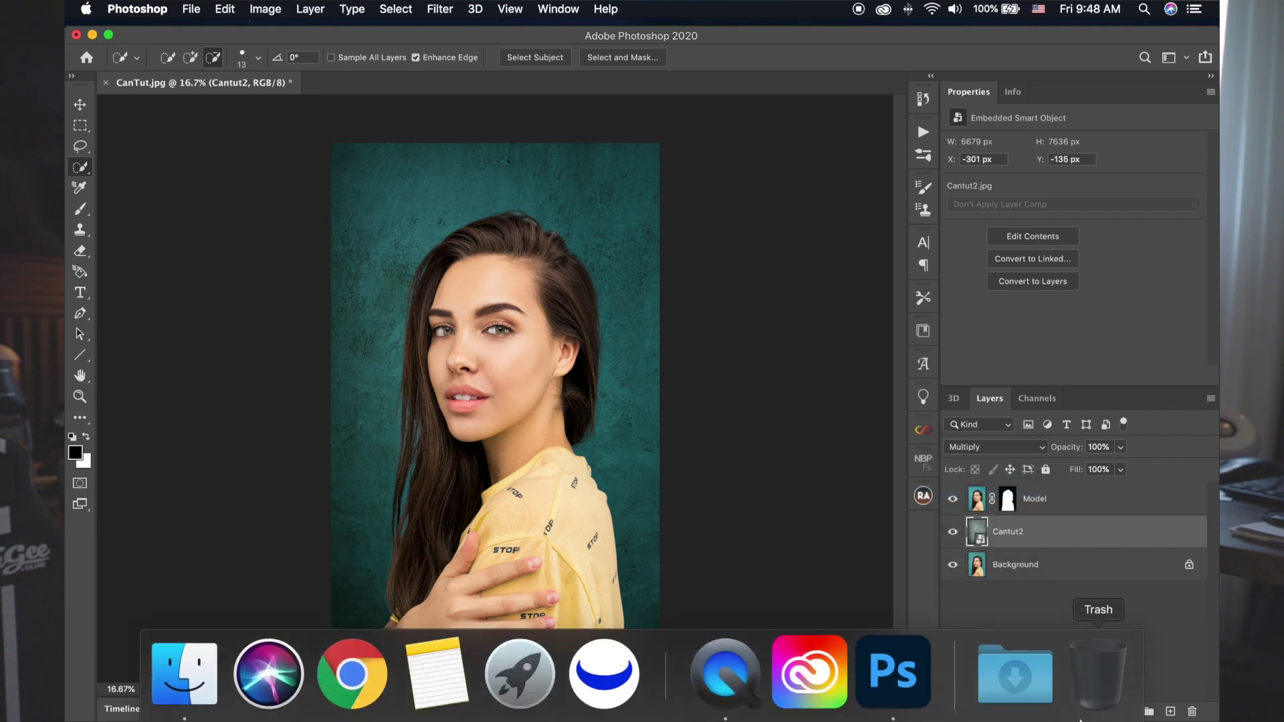
{"action": "left_click", "coordinate": [1120, 446]}
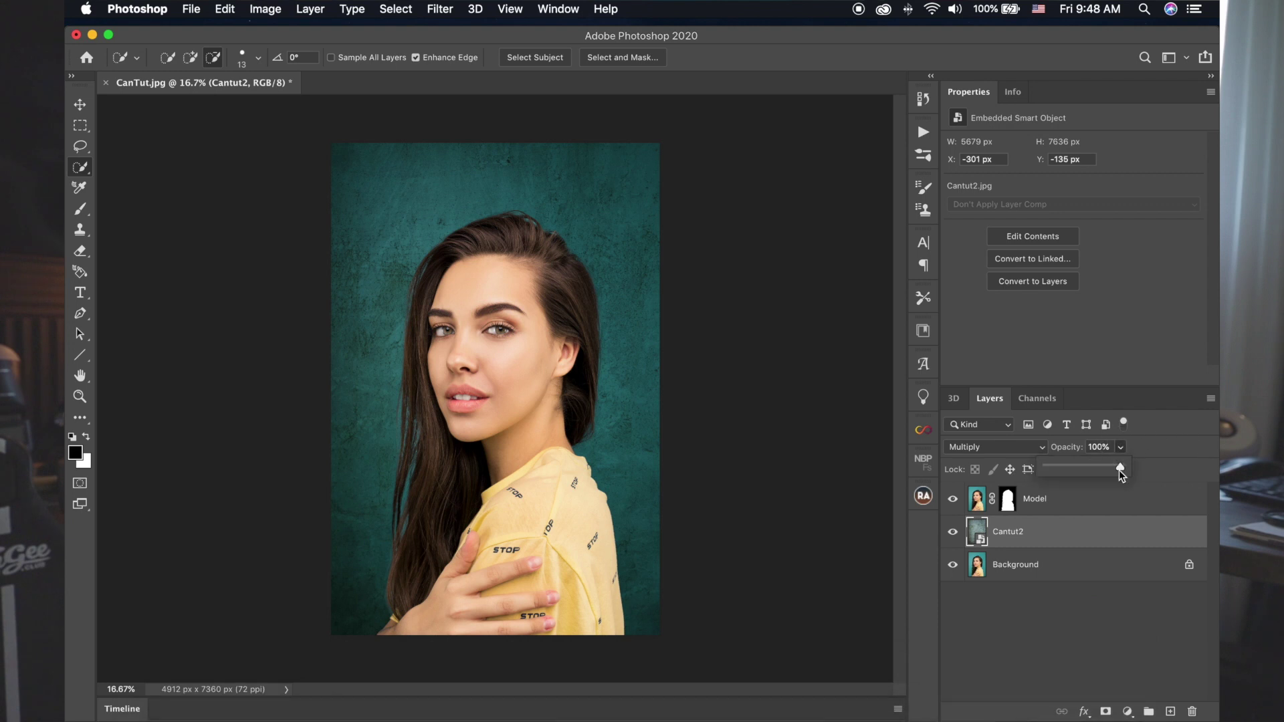
{"action": "left_click_drag", "start_coordinate": [1124, 468], "coordinate": [1110, 470]}
Add an empty new layer above the Cantut2 texture
{"action": "left_click", "coordinate": [1090, 500]}
{"action": "key", "text": "b"}
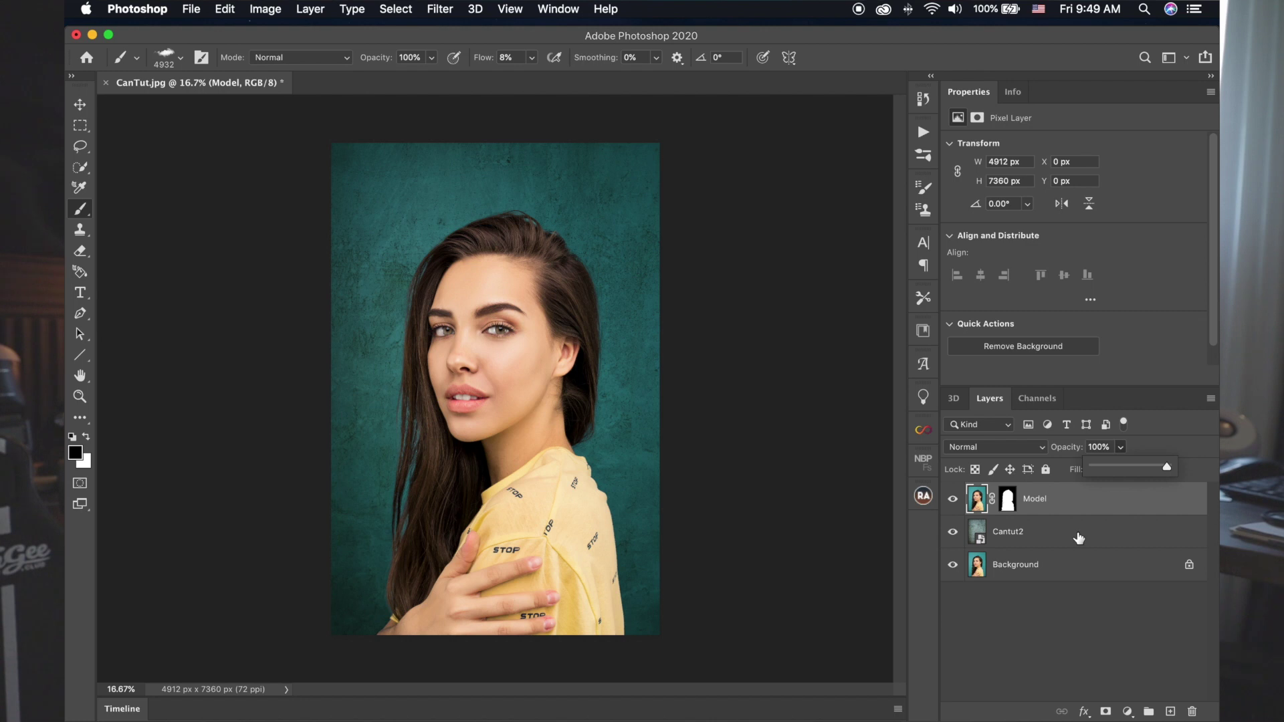
{"action": "left_click", "coordinate": [1063, 535]}
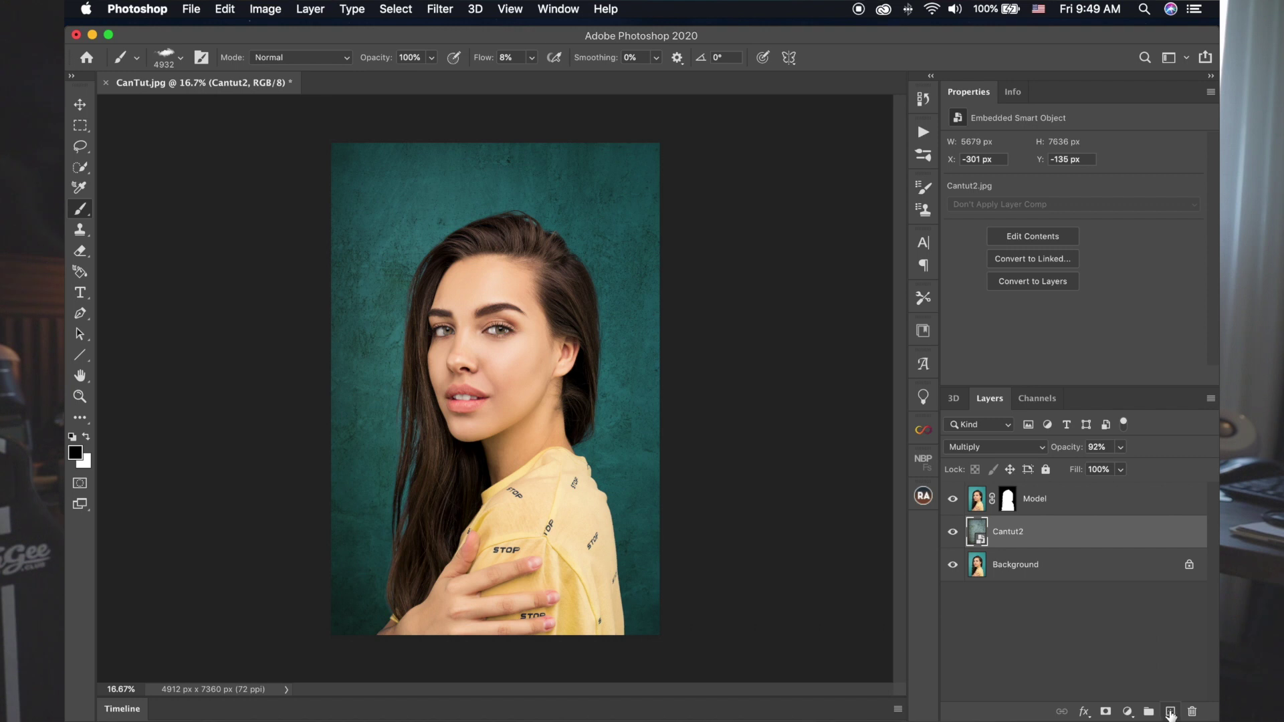
{"action": "left_click", "coordinate": [1170, 712]}
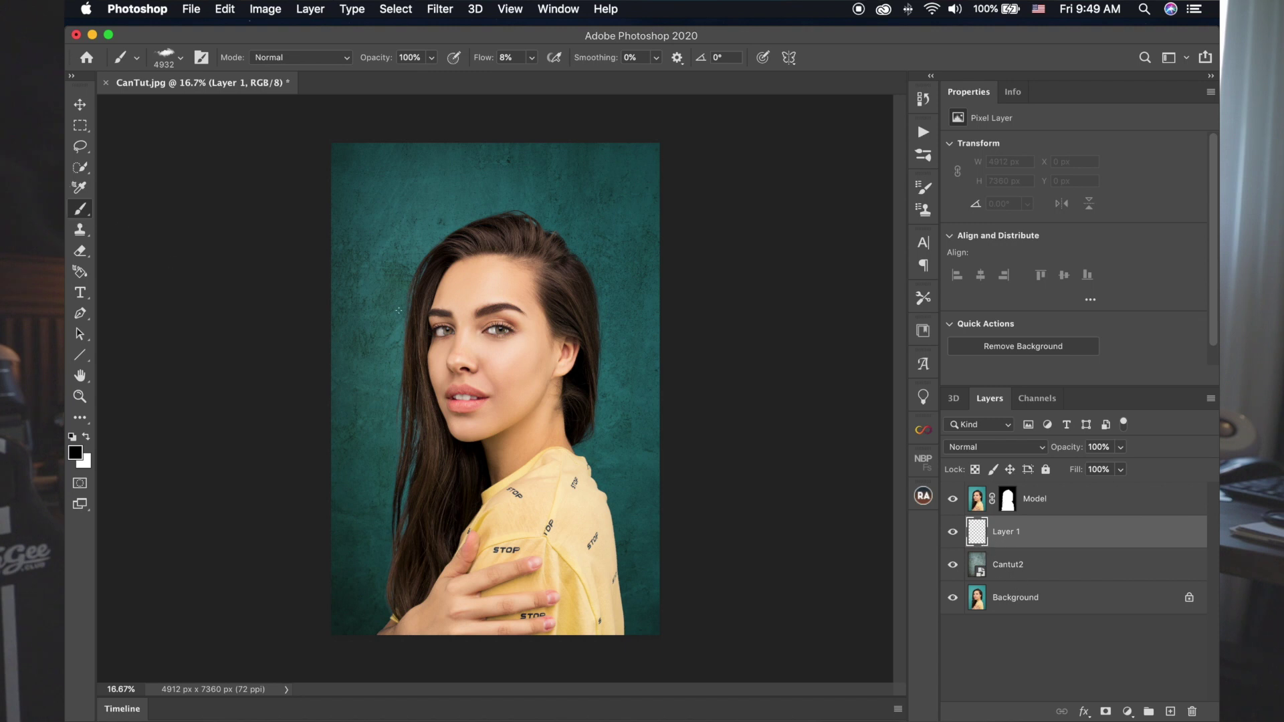
Lower the Model layer's opacity to 36%
{"action": "left_click", "coordinate": [1093, 509]}
{"action": "left_click", "coordinate": [1120, 447]}
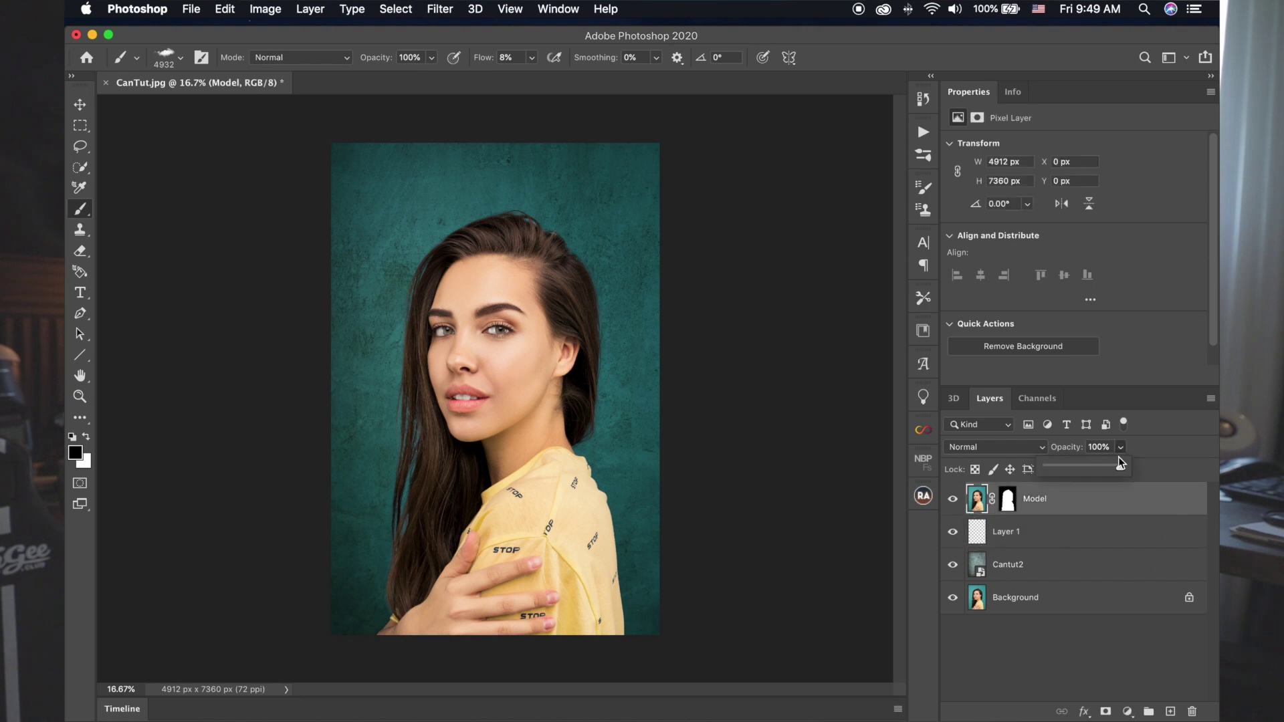
{"action": "left_click_drag", "start_coordinate": [1121, 462], "coordinate": [1073, 469]}
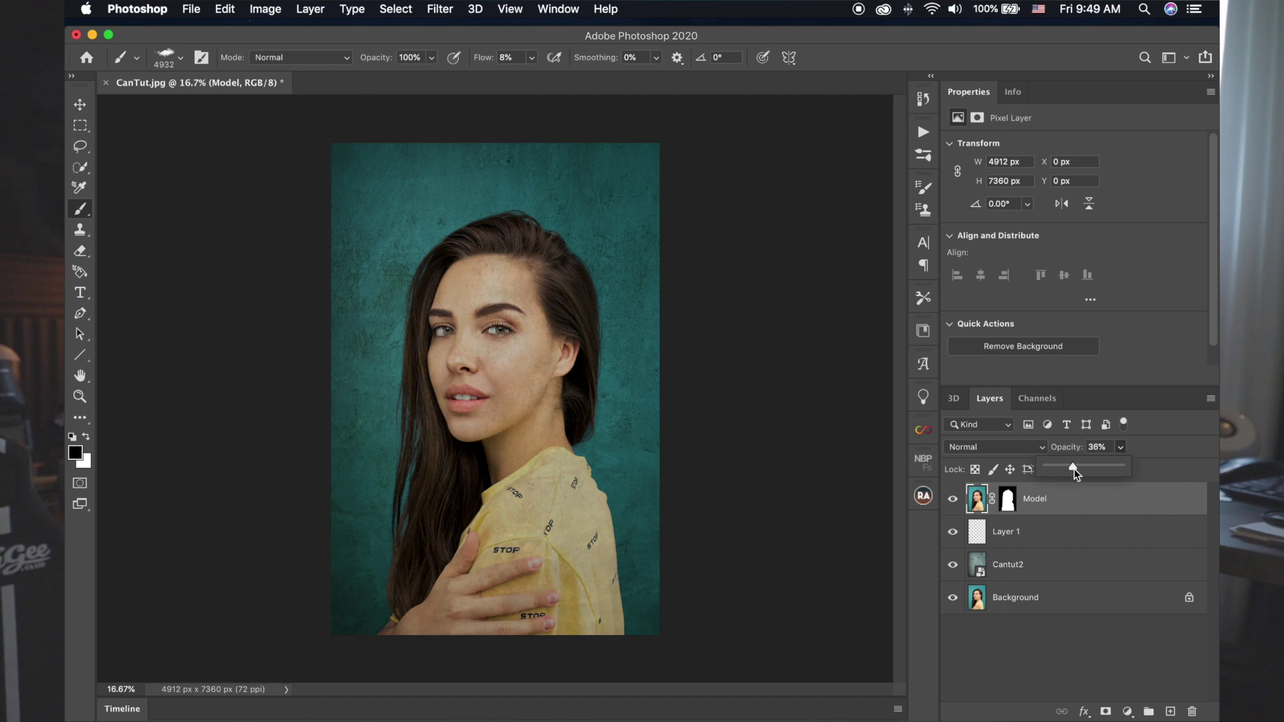
{"action": "left_click", "coordinate": [1123, 448]}
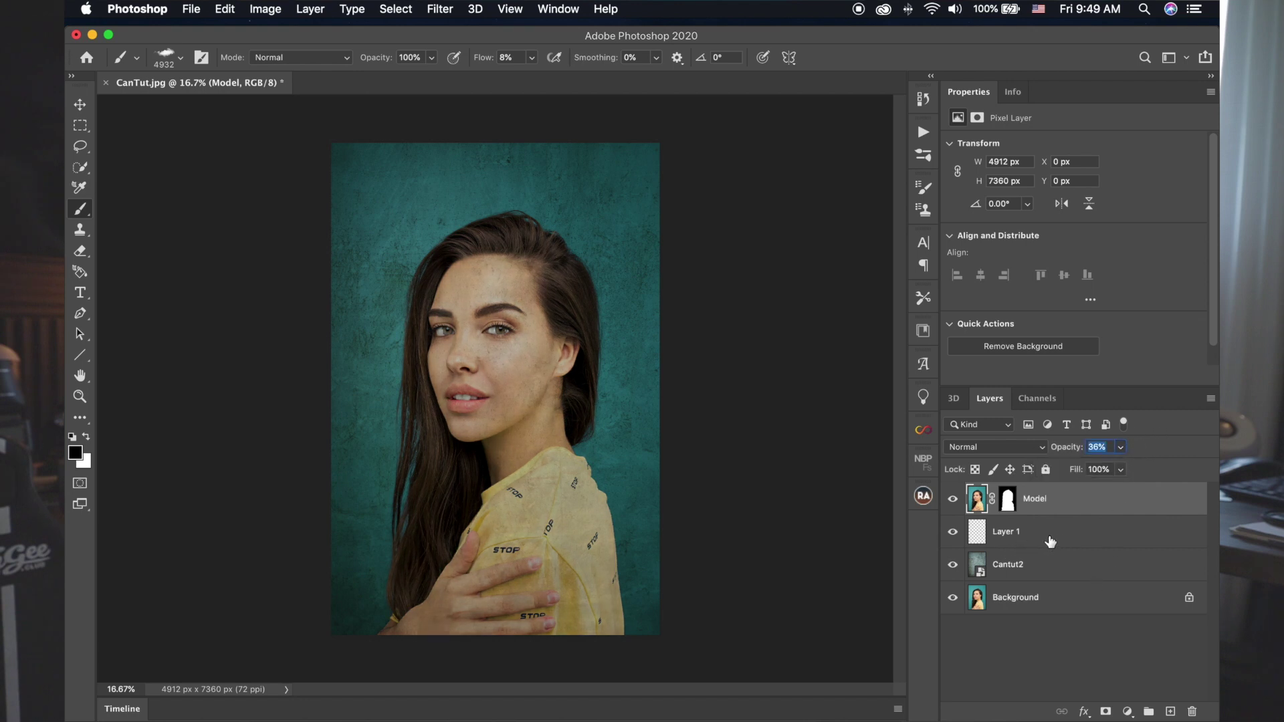
Choose the Moon Without Light brush from the Moons brush presets
{"action": "right_click", "coordinate": [81, 208]}
{"action": "left_click", "coordinate": [153, 207]}
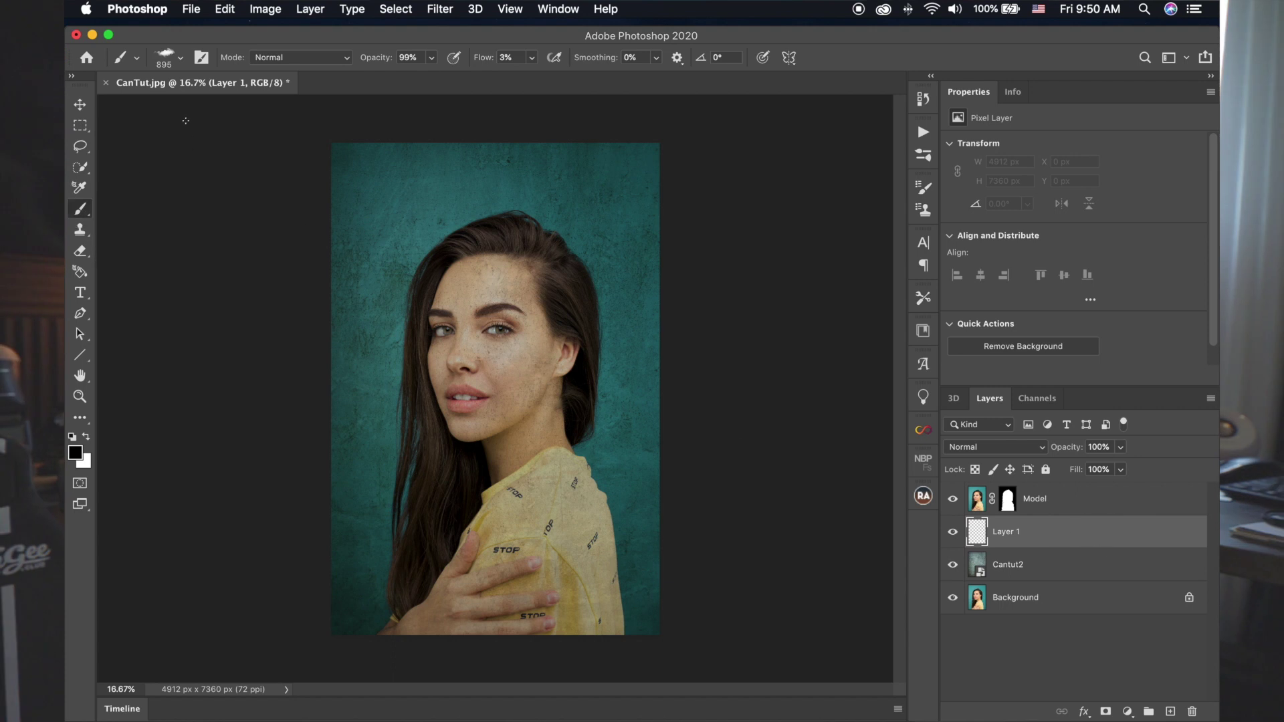
{"action": "left_click", "coordinate": [180, 59]}
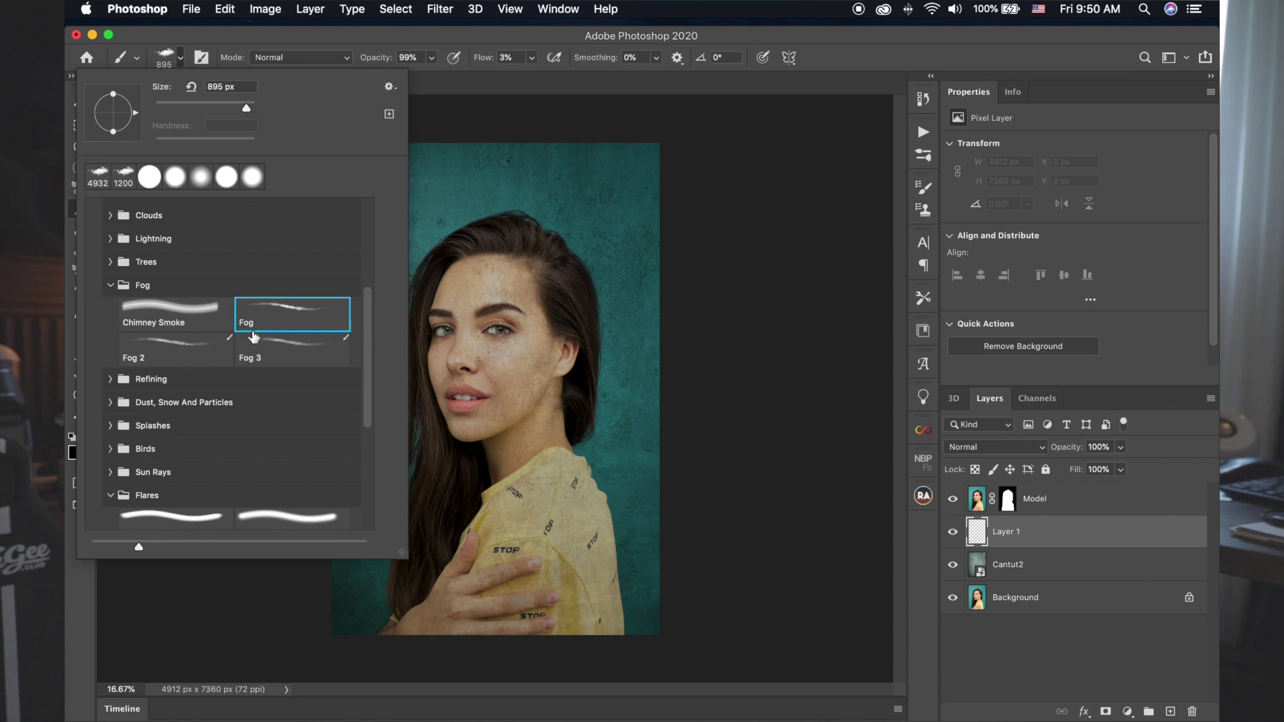
{"action": "scroll", "coordinate": [211, 331], "scroll_direction": "up", "scroll_amount": 2}
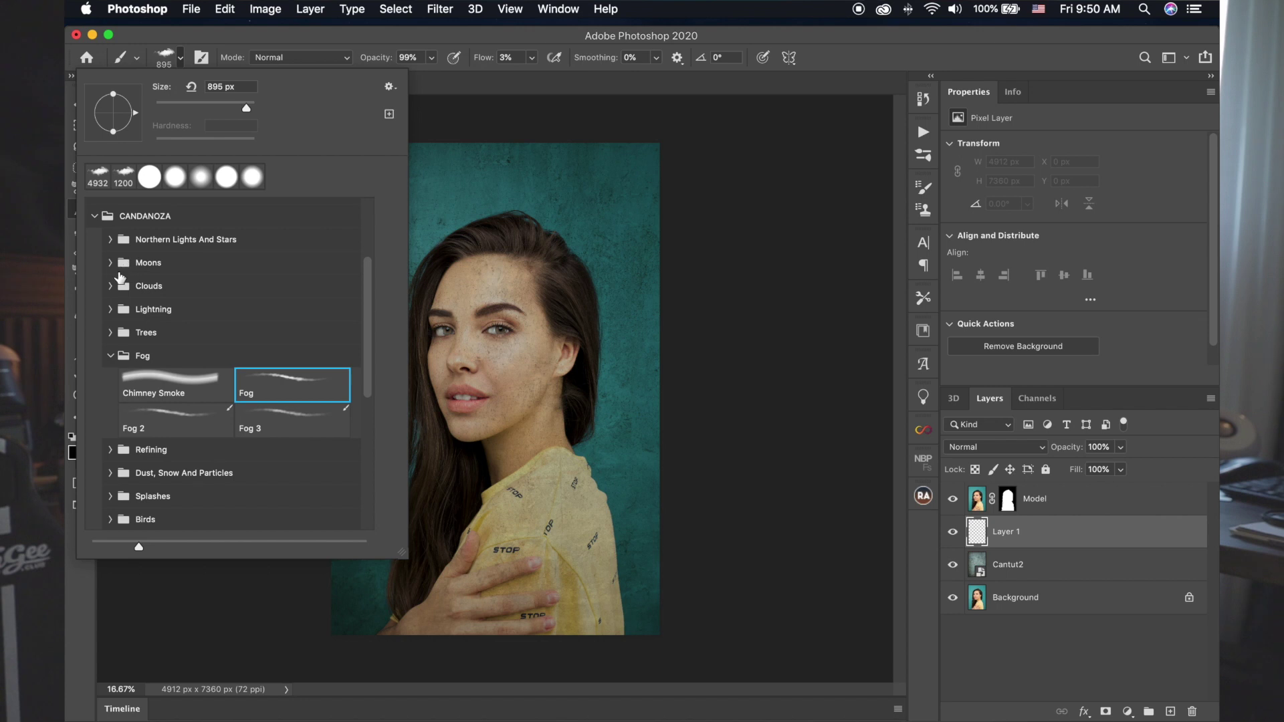
{"action": "left_click", "coordinate": [111, 286]}
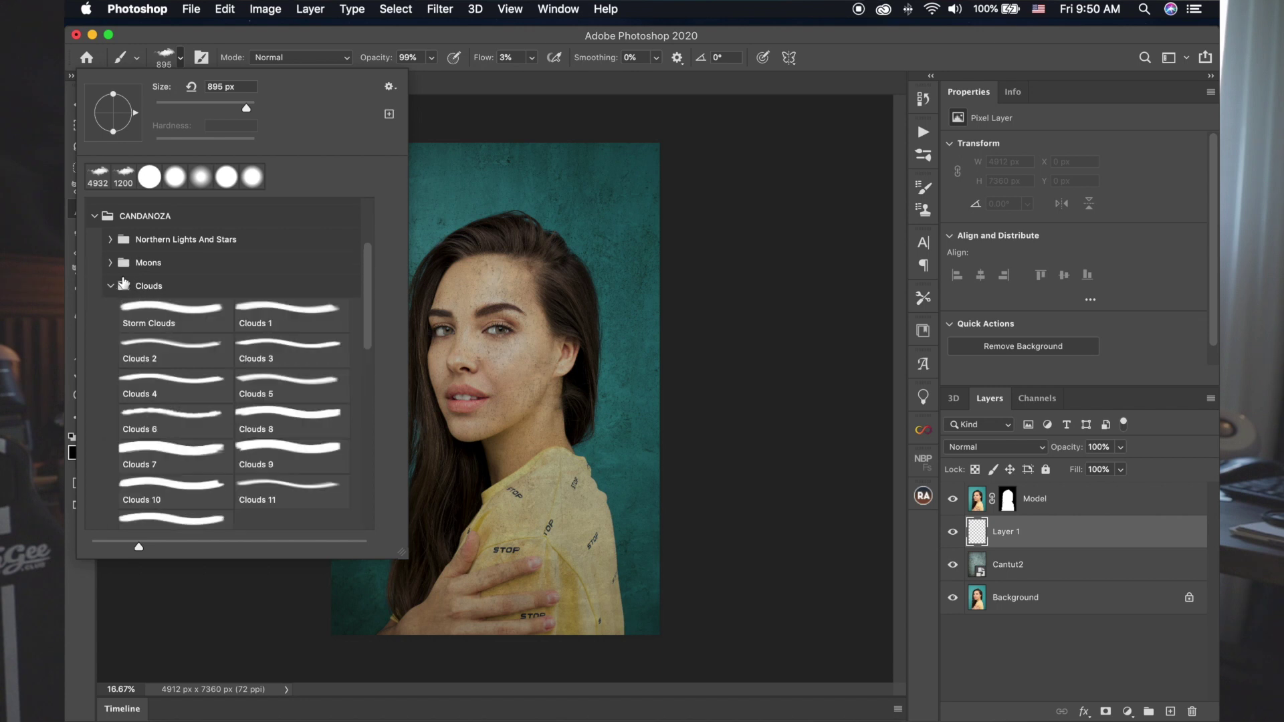
{"action": "left_click", "coordinate": [110, 262]}
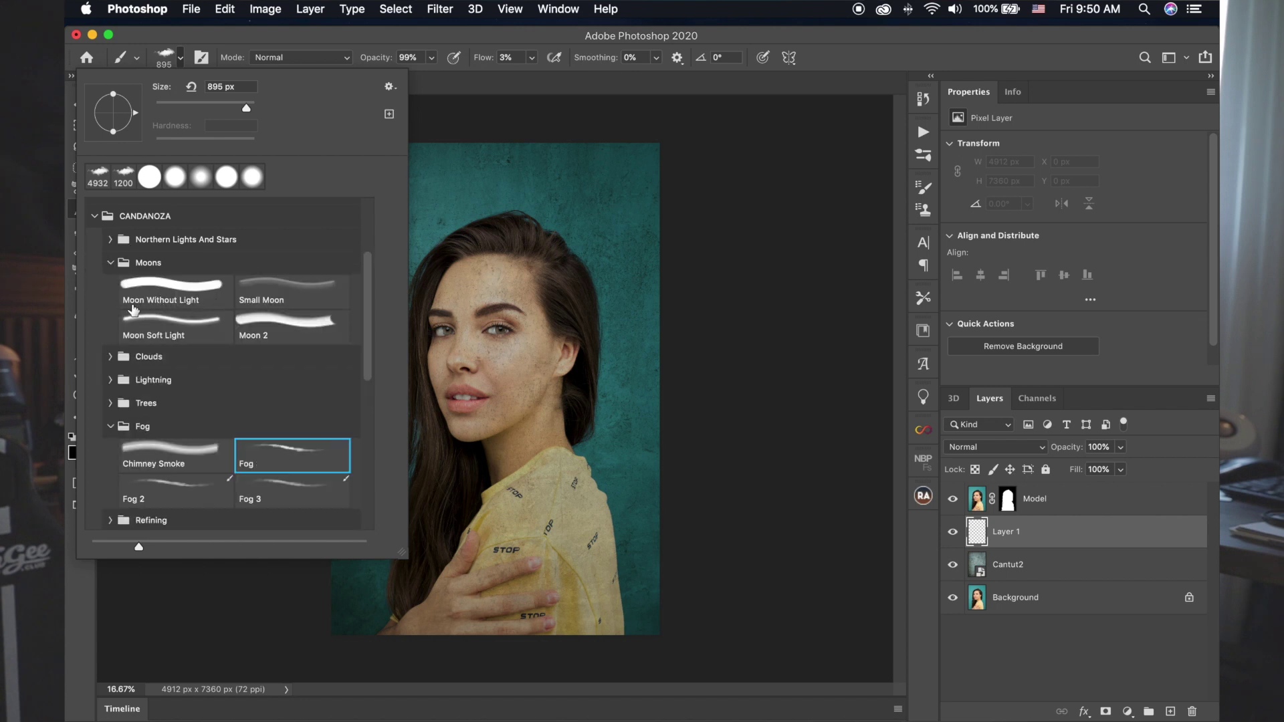
{"action": "left_click", "coordinate": [183, 296]}
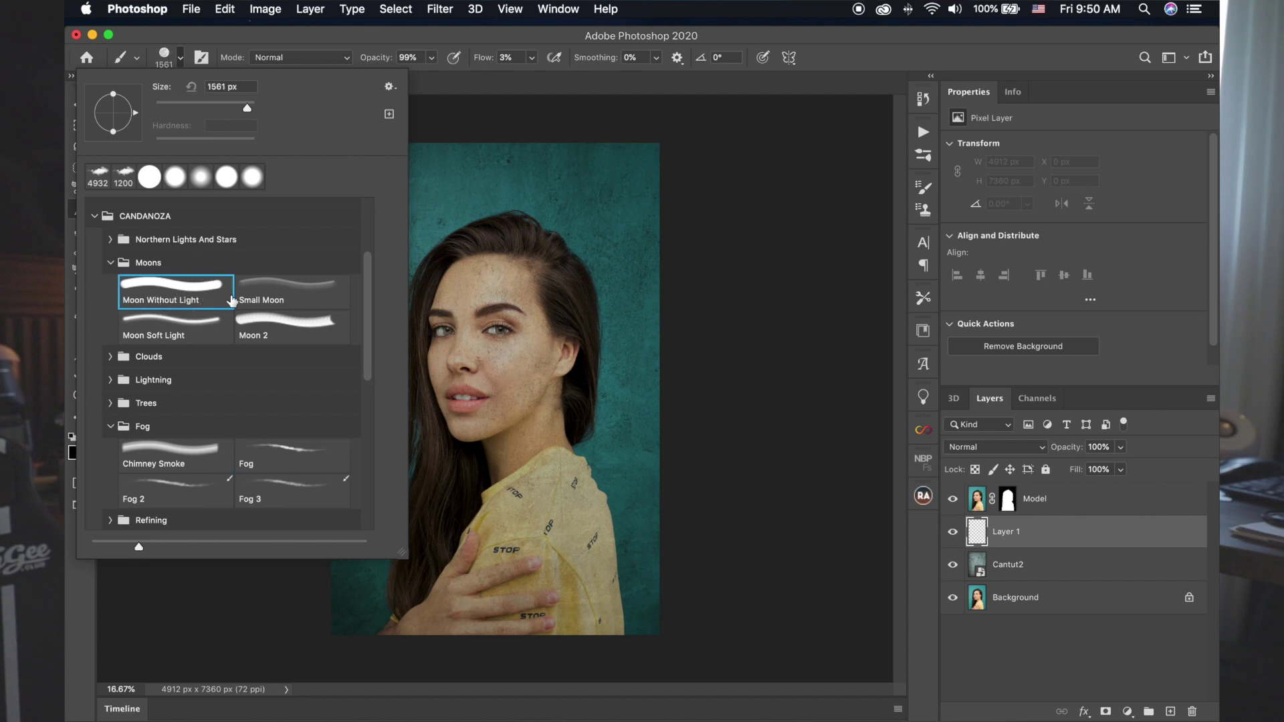
{"action": "left_click", "coordinate": [183, 62]}
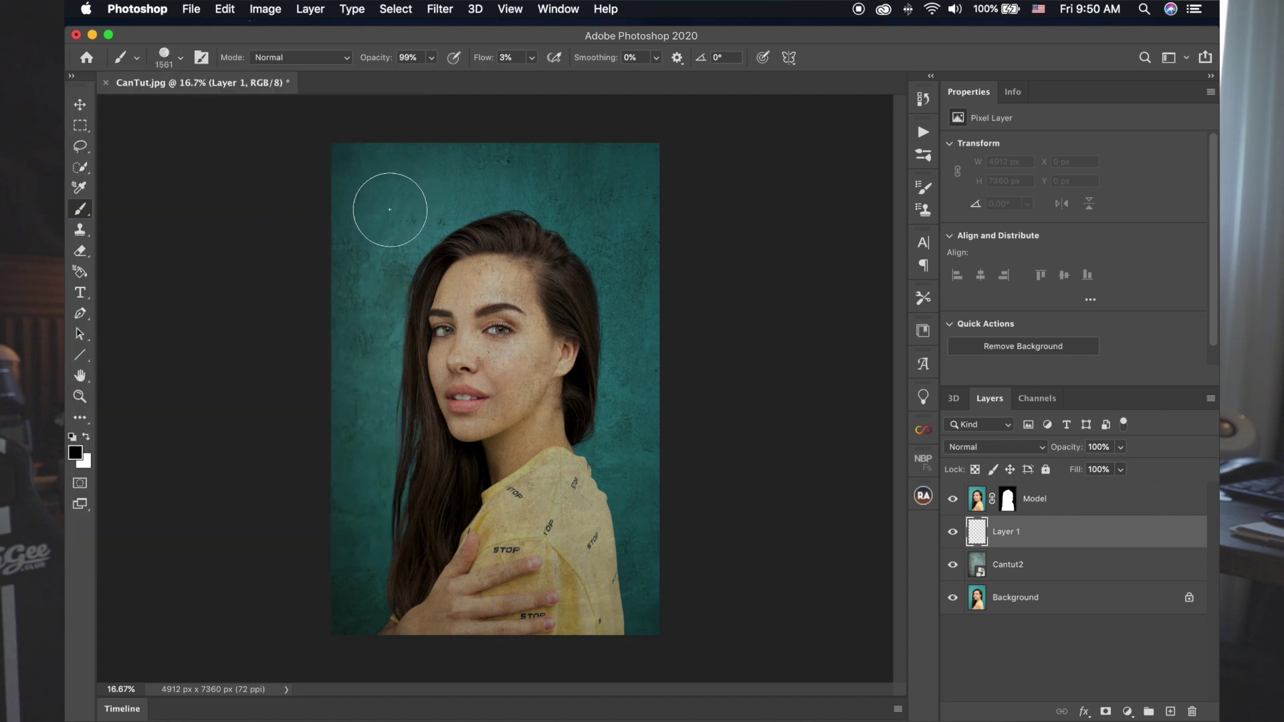
Test a white, ~1941 px moon stamp at 100% flow, then undo it
{"action": "left_click_drag", "start_coordinate": [395, 214], "coordinate": [410, 206]}
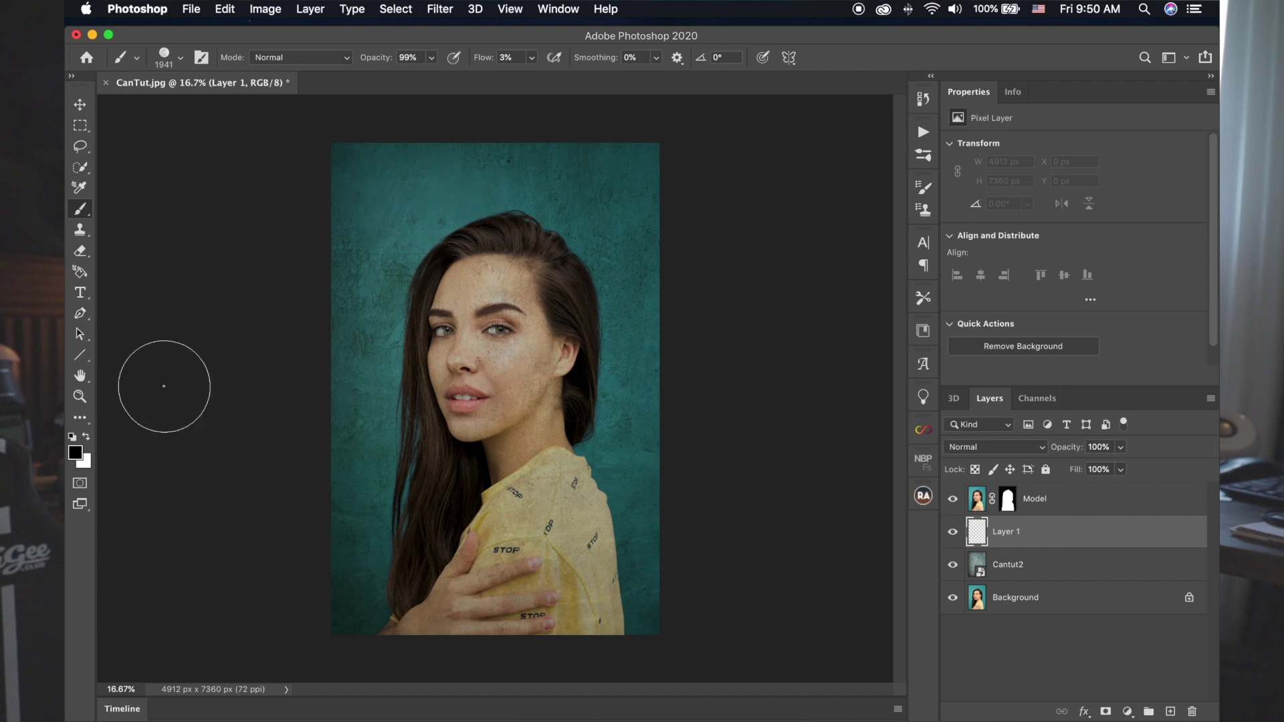
{"action": "left_click", "coordinate": [86, 436]}
{"action": "left_click_drag", "start_coordinate": [381, 195], "coordinate": [437, 333]}
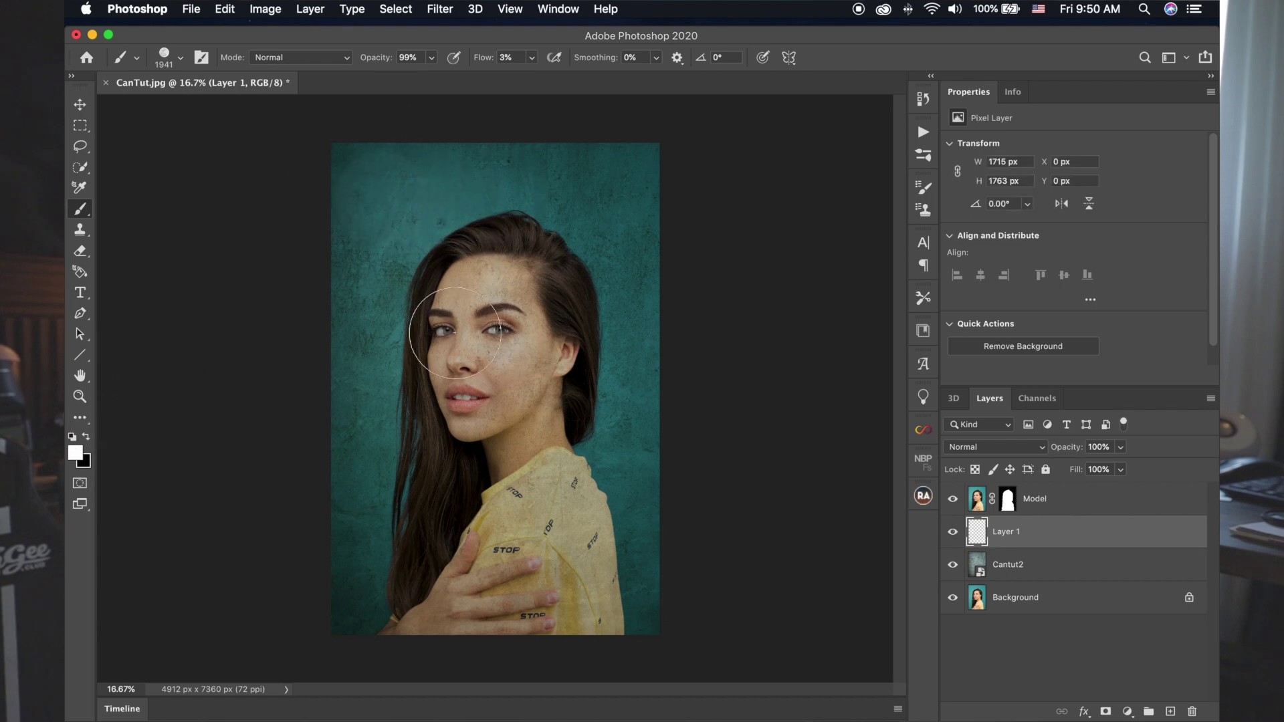
{"action": "left_click", "coordinate": [531, 57]}
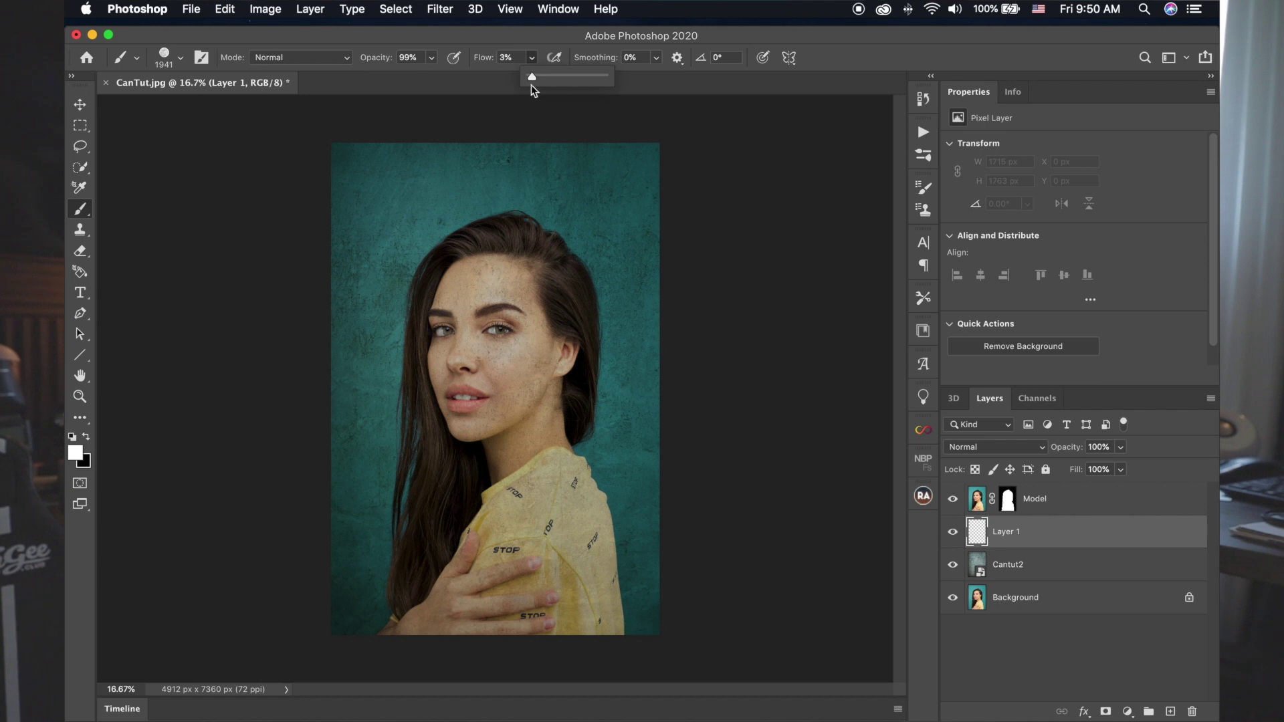
{"action": "left_click_drag", "start_coordinate": [532, 78], "coordinate": [732, 78]}
{"action": "left_click", "coordinate": [387, 196]}
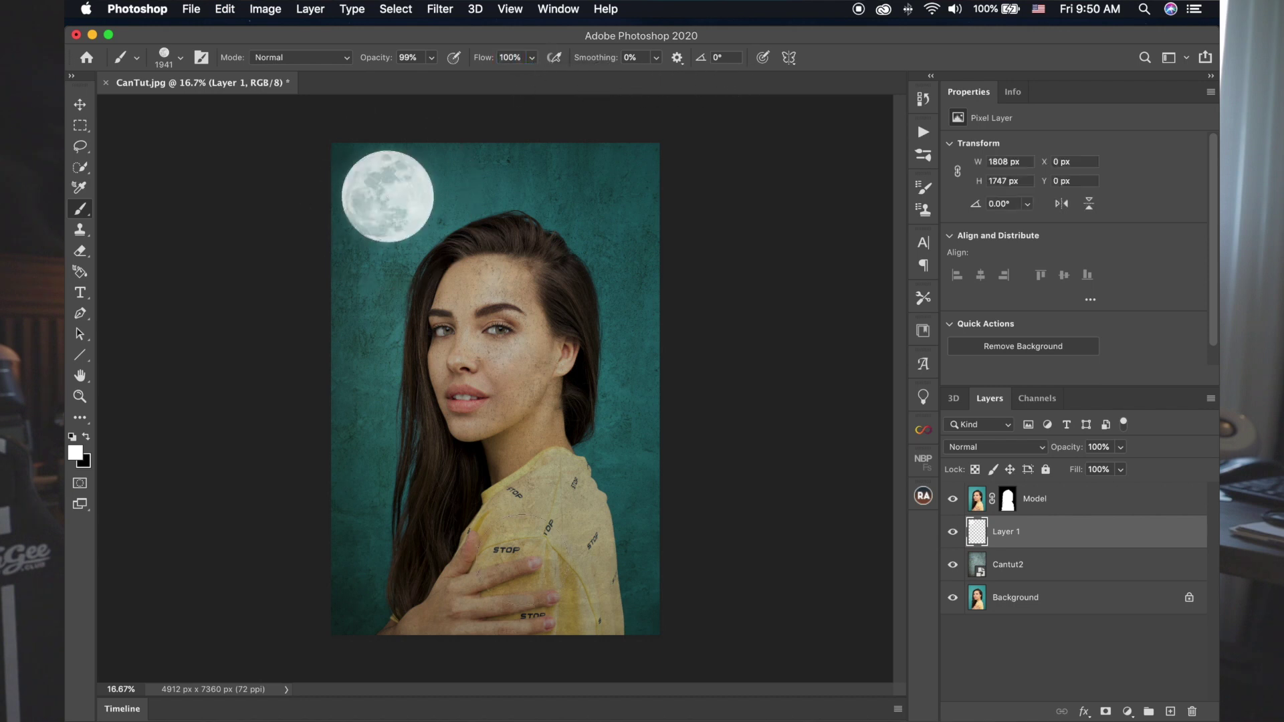
{"action": "key", "text": "ctrl+z"}
Switch back to the Fog brush preset
{"action": "left_click", "coordinate": [180, 58]}
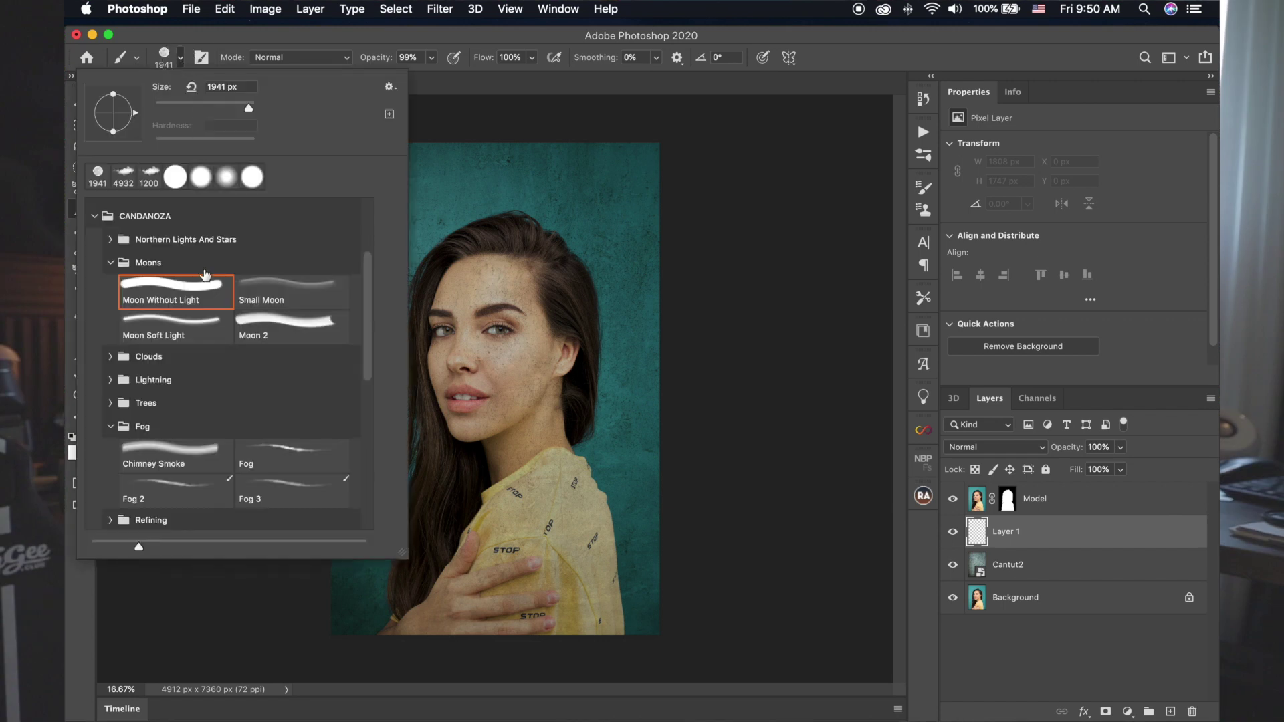
{"action": "left_click", "coordinate": [110, 263]}
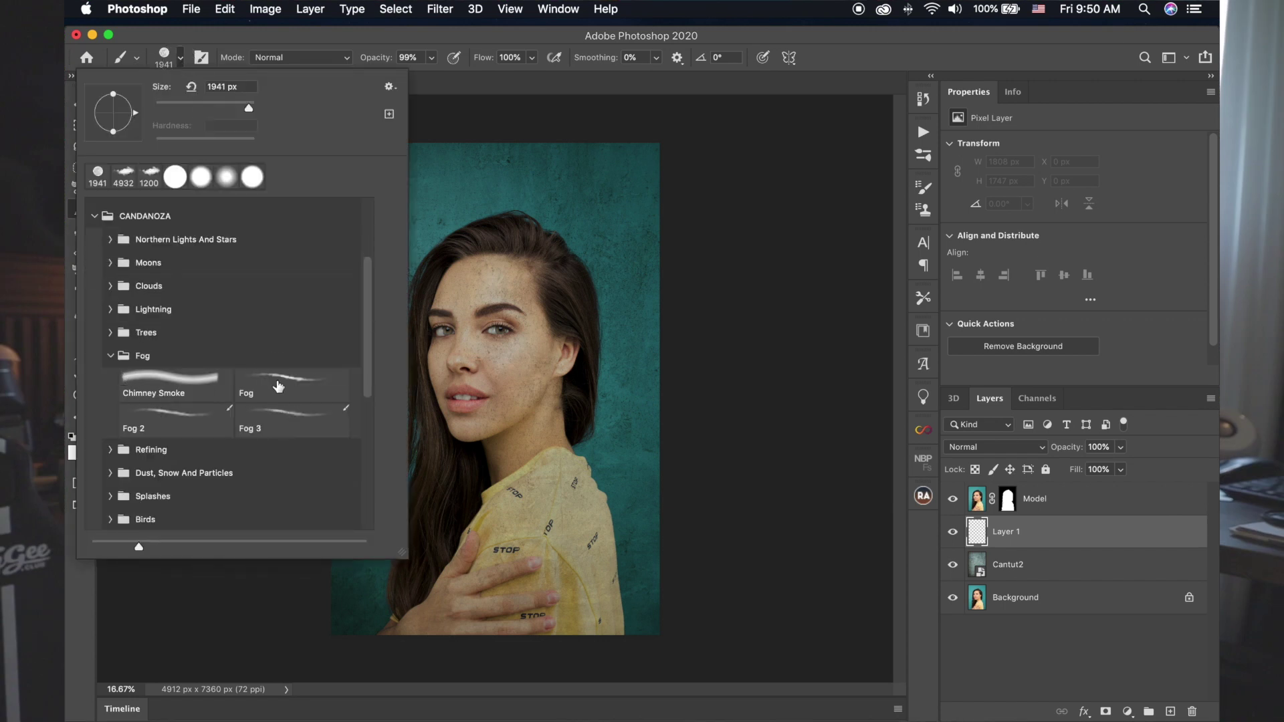
{"action": "left_click", "coordinate": [278, 386]}
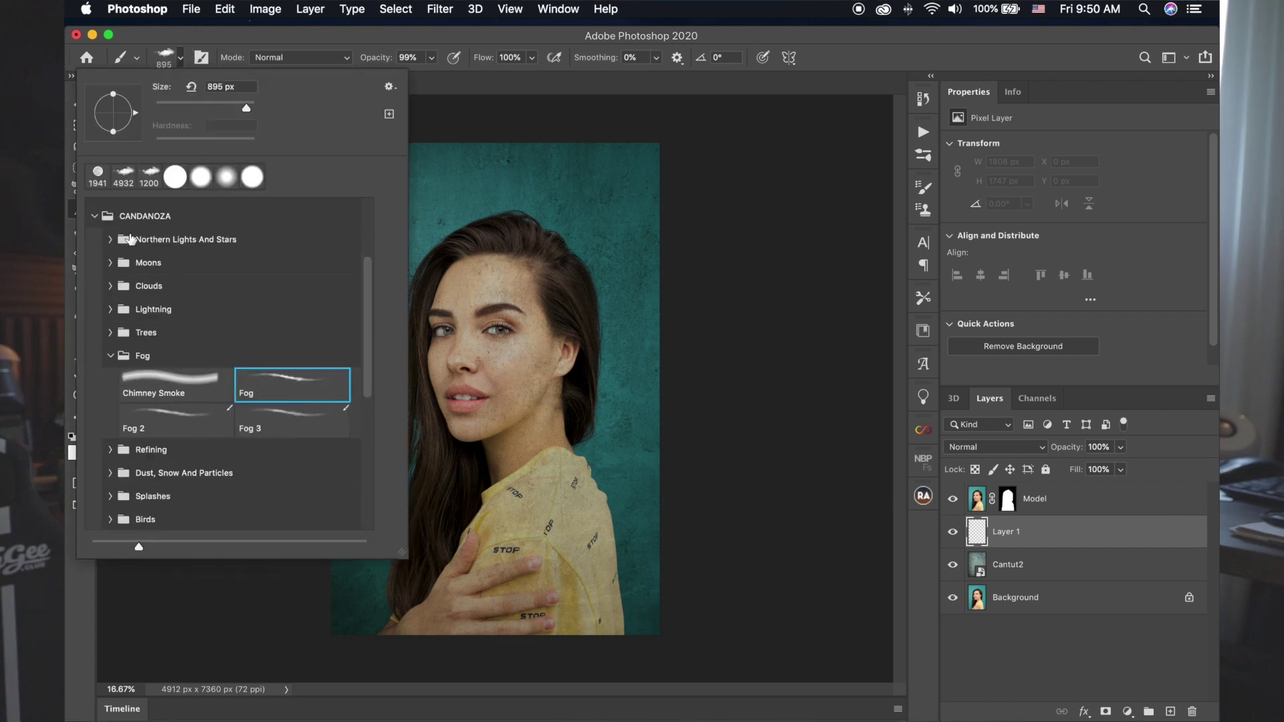
Set the Fog brush to 30% flow and 5000 px size
{"action": "left_click", "coordinate": [181, 57]}
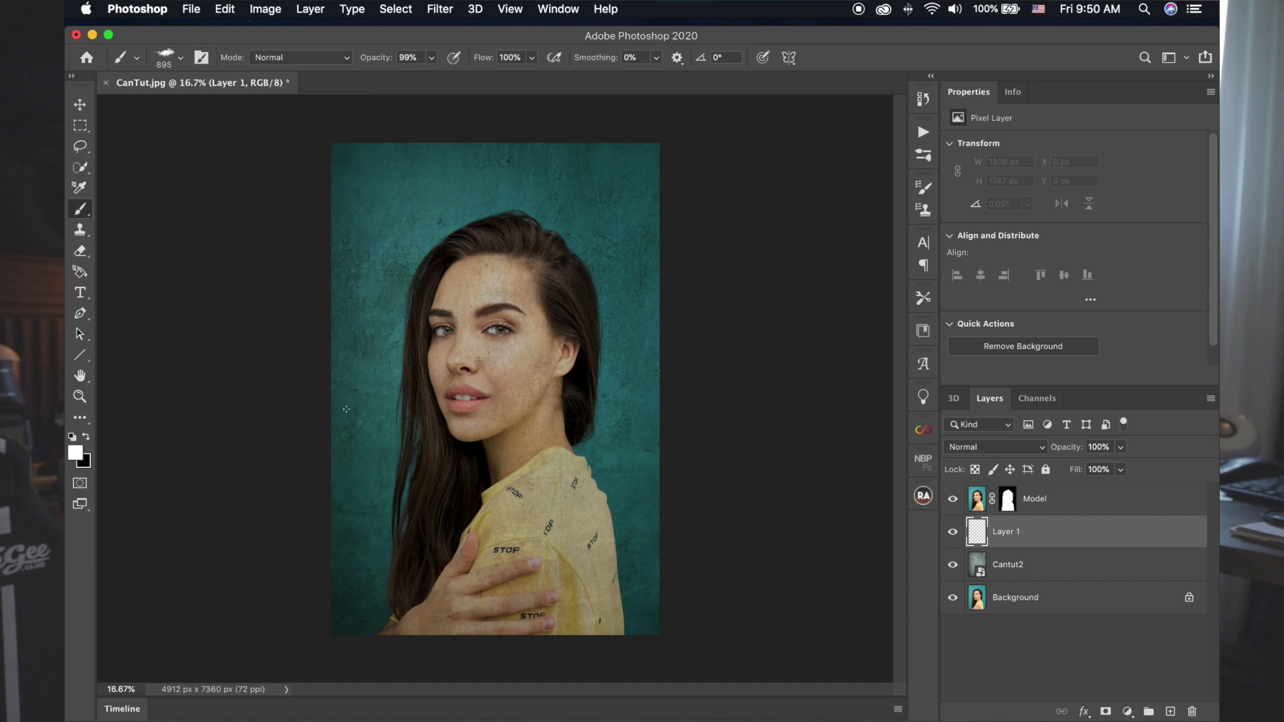
{"action": "left_click", "coordinate": [531, 57]}
{"action": "left_click_drag", "start_coordinate": [533, 78], "coordinate": [481, 77]}
{"action": "left_click_drag", "start_coordinate": [420, 567], "coordinate": [1138, 542]}
Stamp white fog along the bottom, across face level, and above the head
{"action": "left_click", "coordinate": [509, 620]}
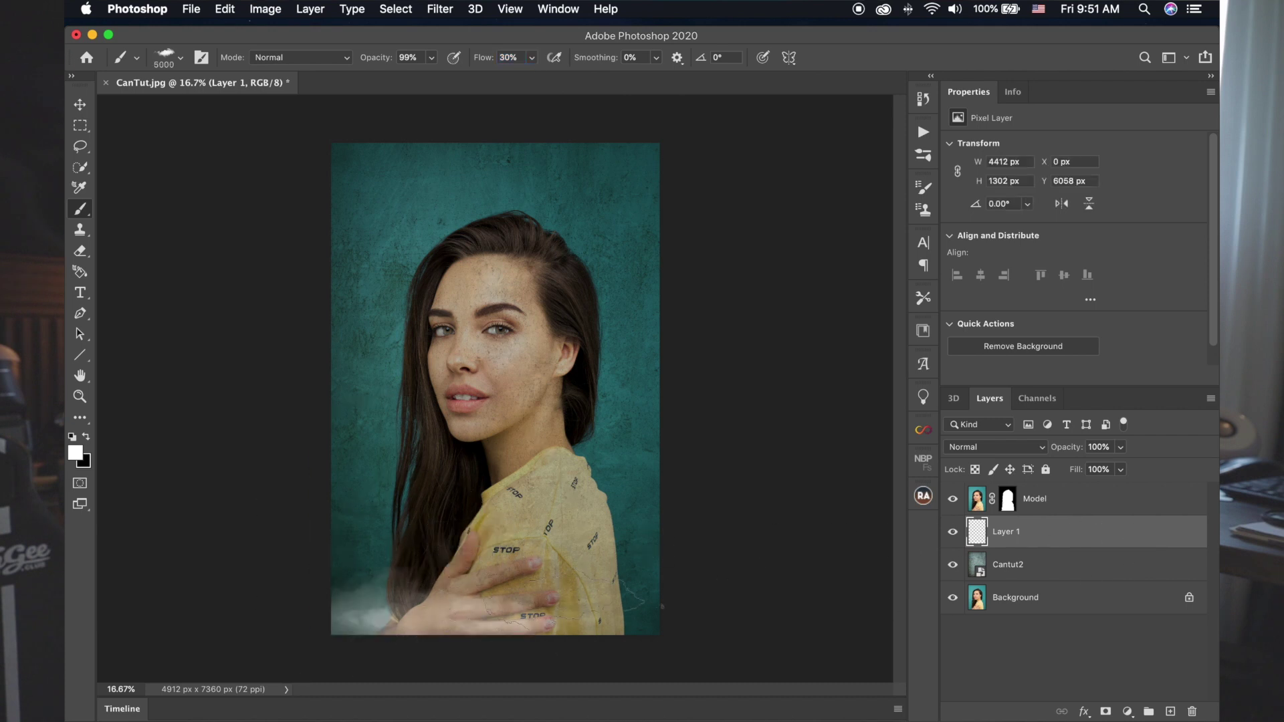
{"action": "left_click", "coordinate": [560, 605]}
{"action": "left_click", "coordinate": [472, 537]}
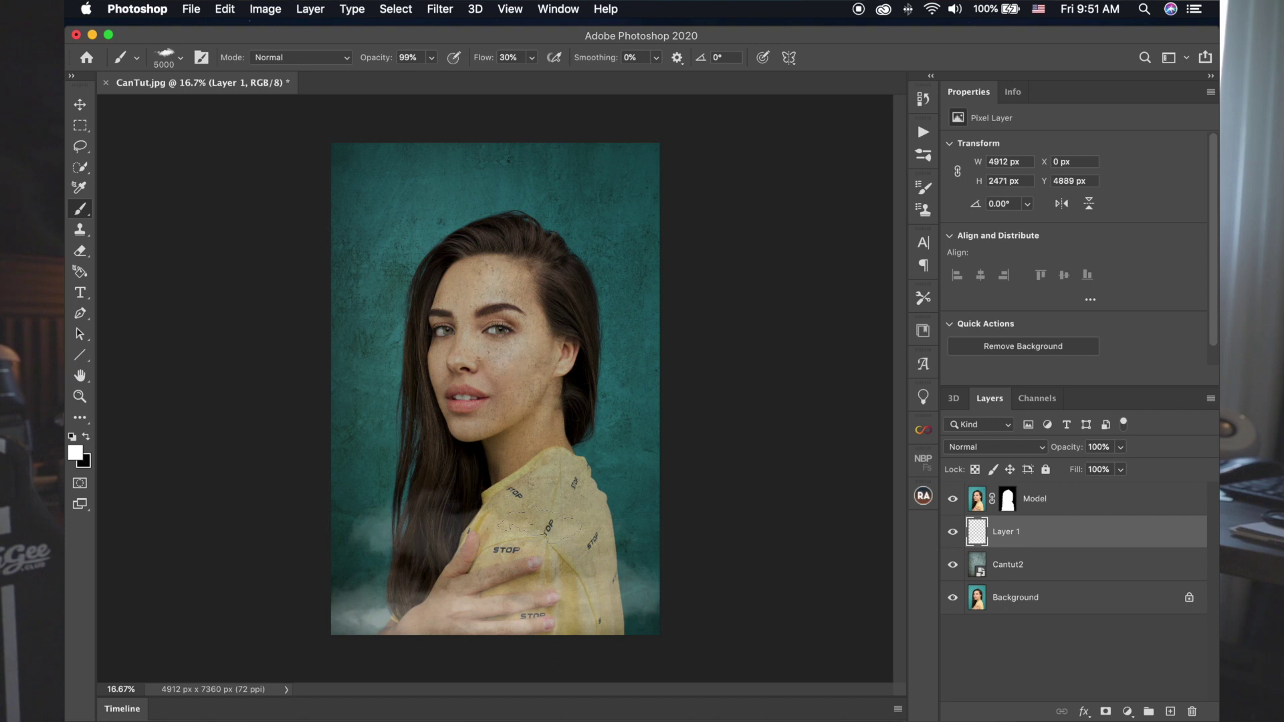
{"action": "left_click", "coordinate": [448, 463]}
{"action": "left_click", "coordinate": [468, 371]}
{"action": "left_click", "coordinate": [602, 375]}
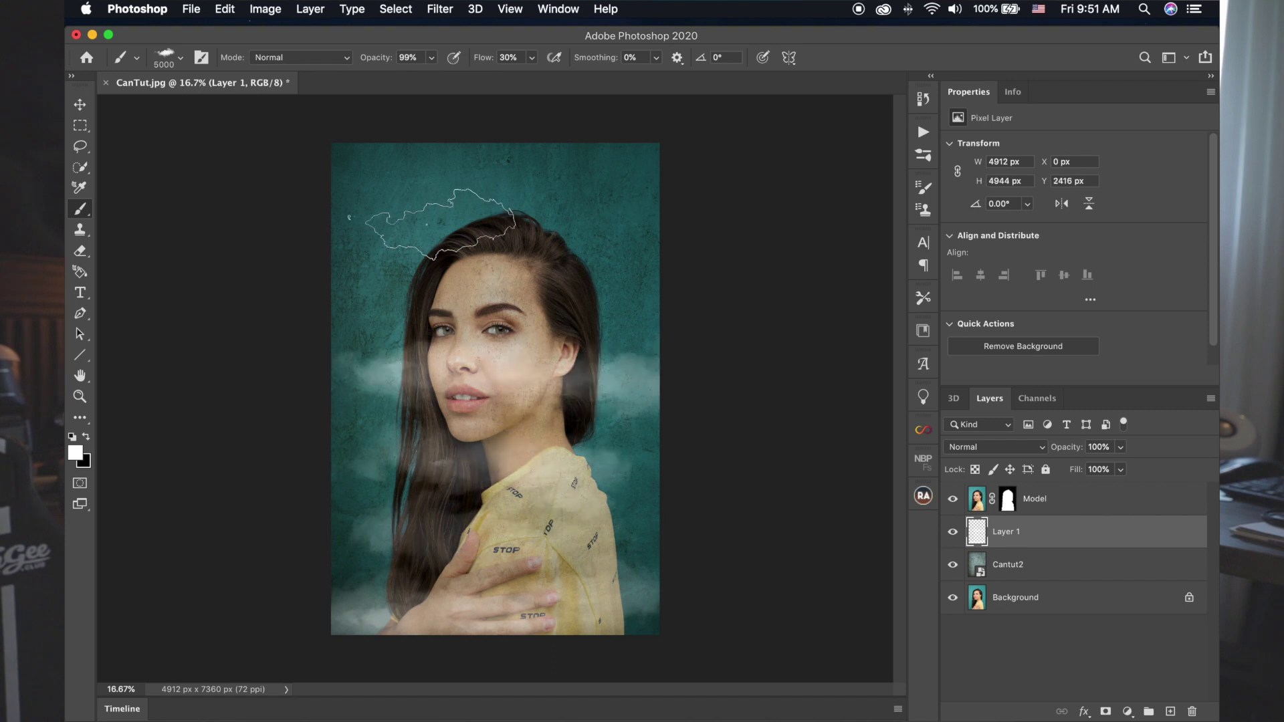
{"action": "left_click", "coordinate": [442, 226]}
{"action": "left_click", "coordinate": [528, 227]}
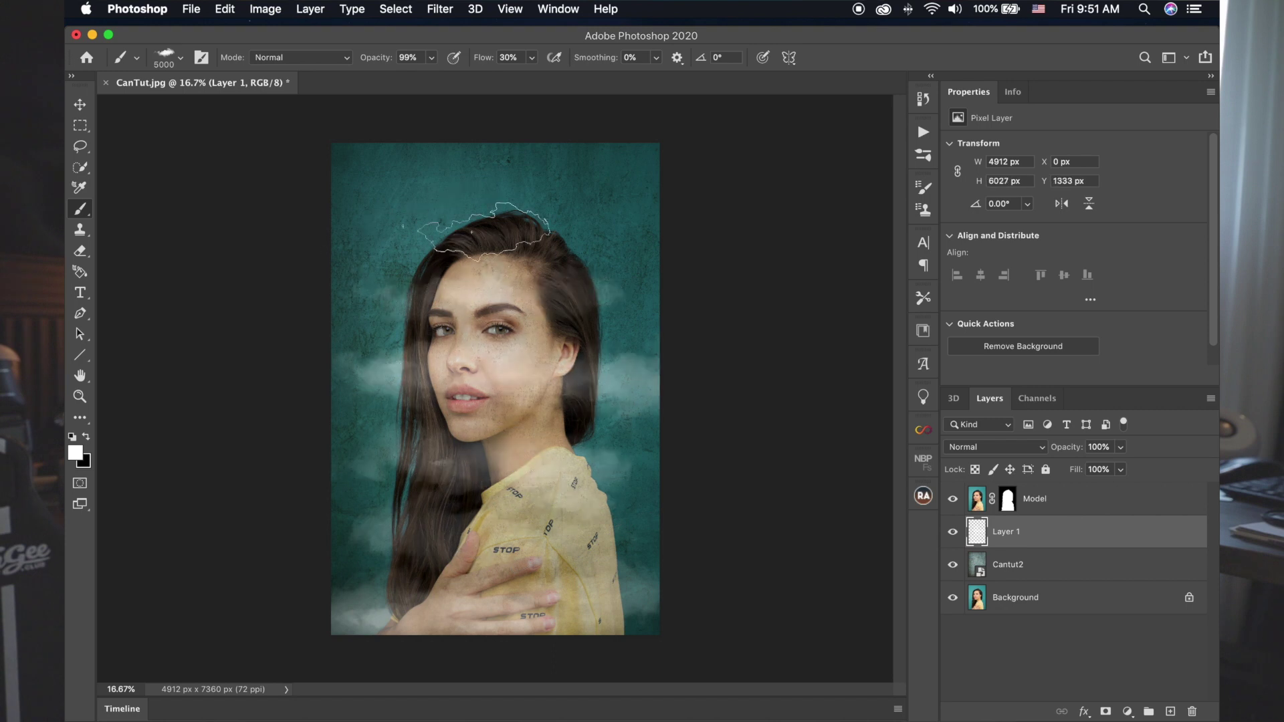
{"action": "left_click", "coordinate": [485, 228]}
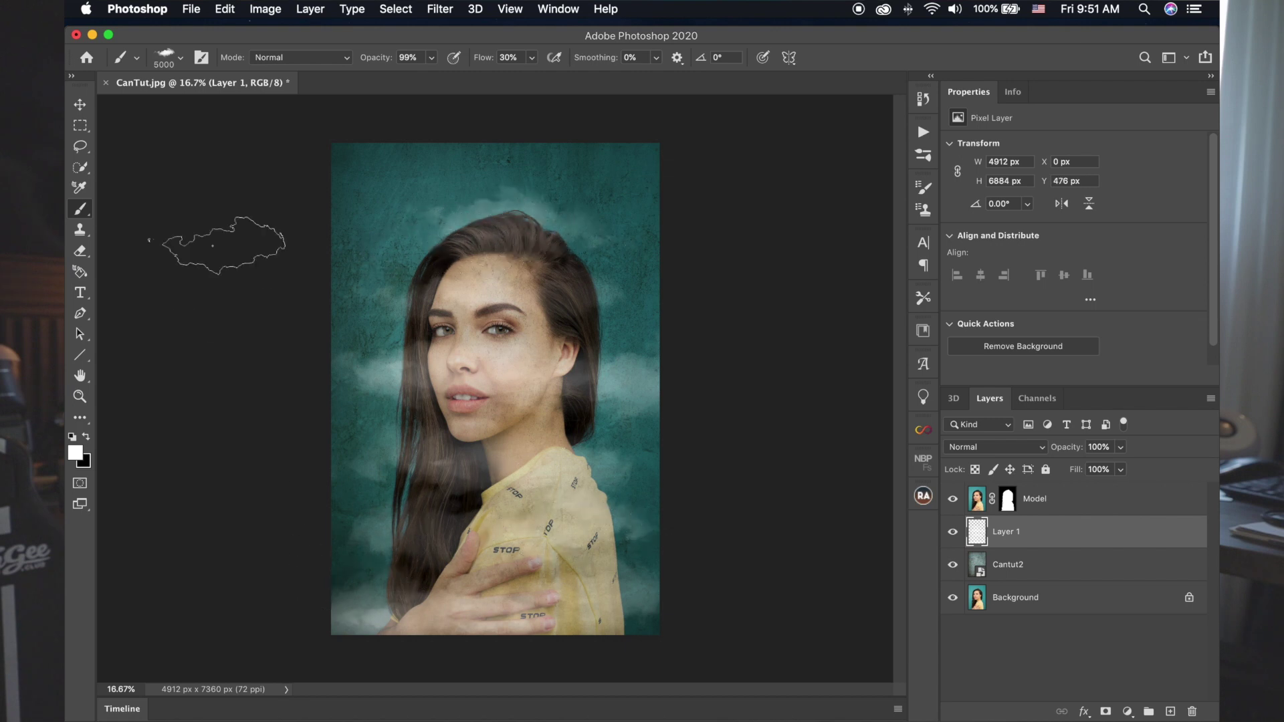
Paint dark cloud in black at the top-left and along the right edges
{"action": "left_click", "coordinate": [87, 437]}
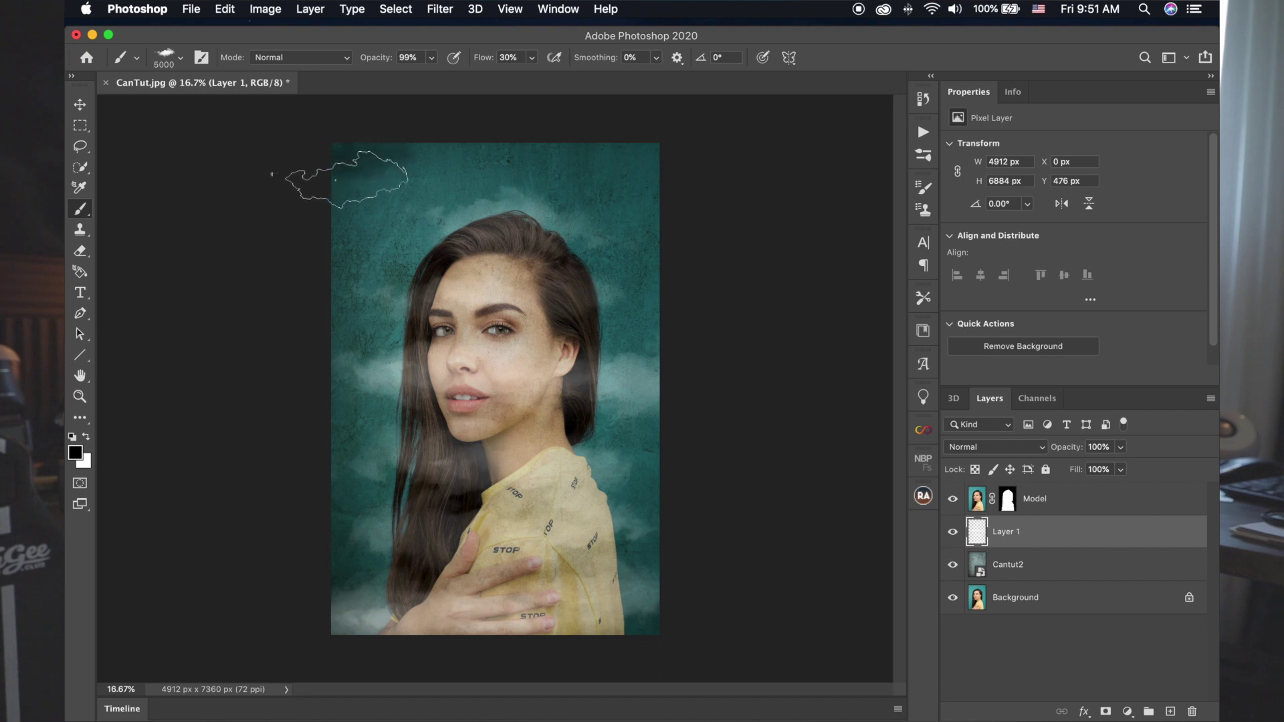
{"action": "left_click", "coordinate": [339, 184]}
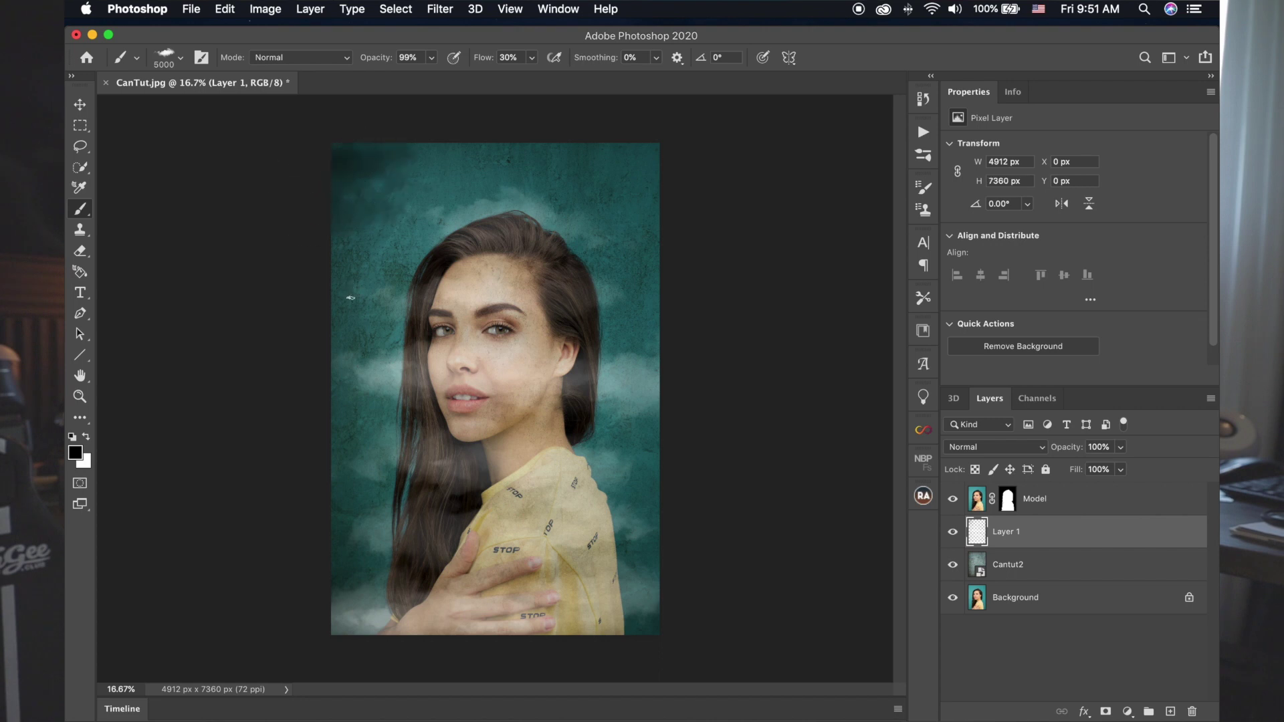
{"action": "key", "text": "ctrl+z"}
{"action": "key", "text": "ctrl+shift+z"}
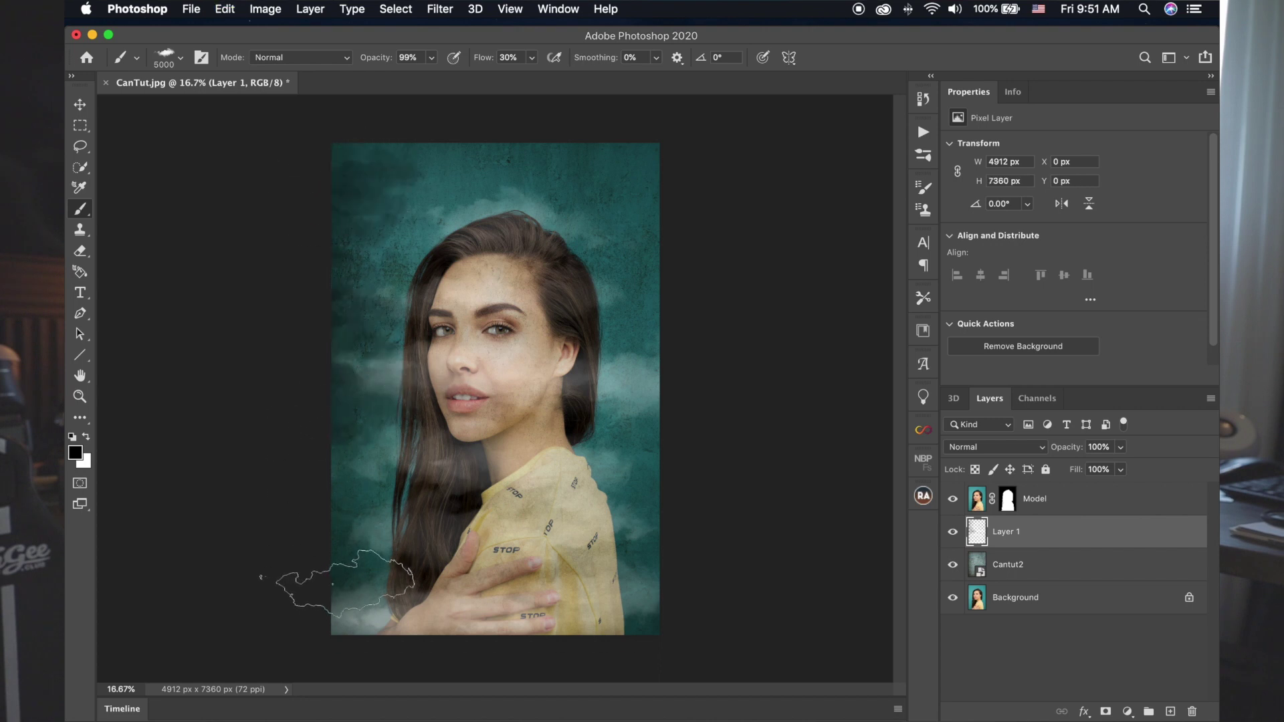
{"action": "left_click", "coordinate": [687, 286]}
{"action": "left_click", "coordinate": [653, 127]}
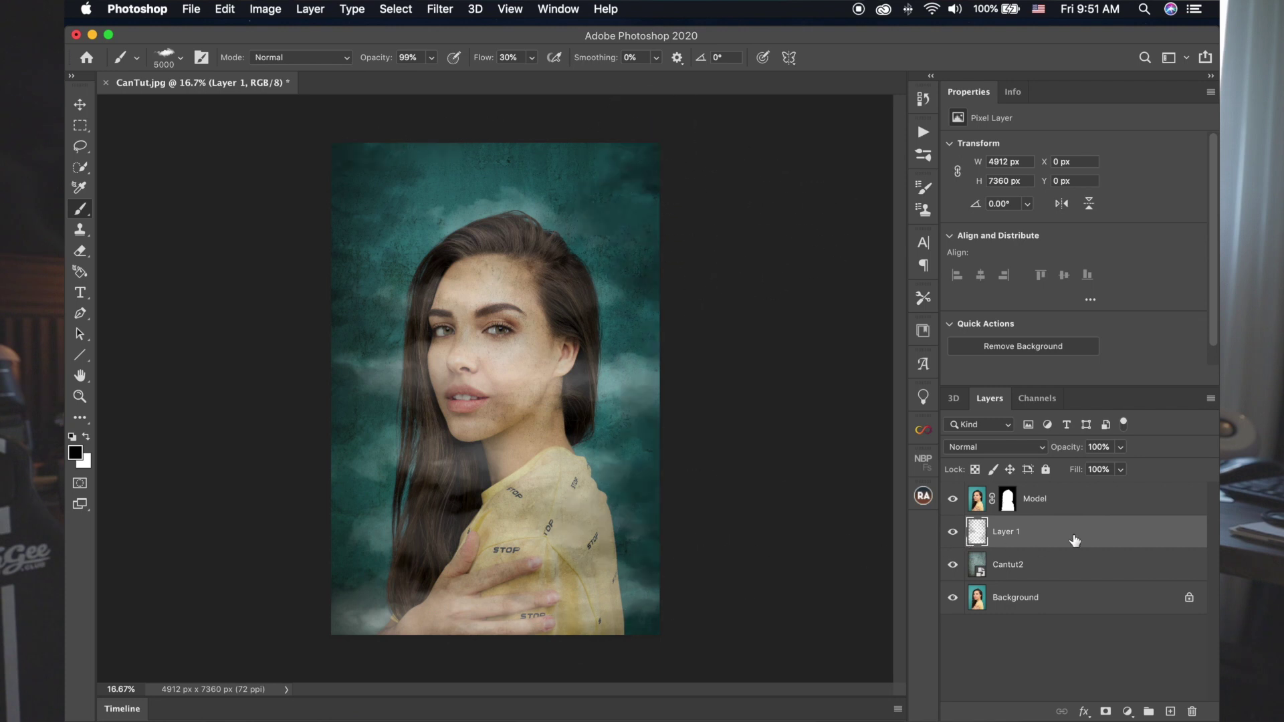
Fade the fog layer, restore the Model layer to 100% opacity, and show the adjustment layer list
{"action": "left_click_drag", "start_coordinate": [1121, 448], "coordinate": [1063, 468]}
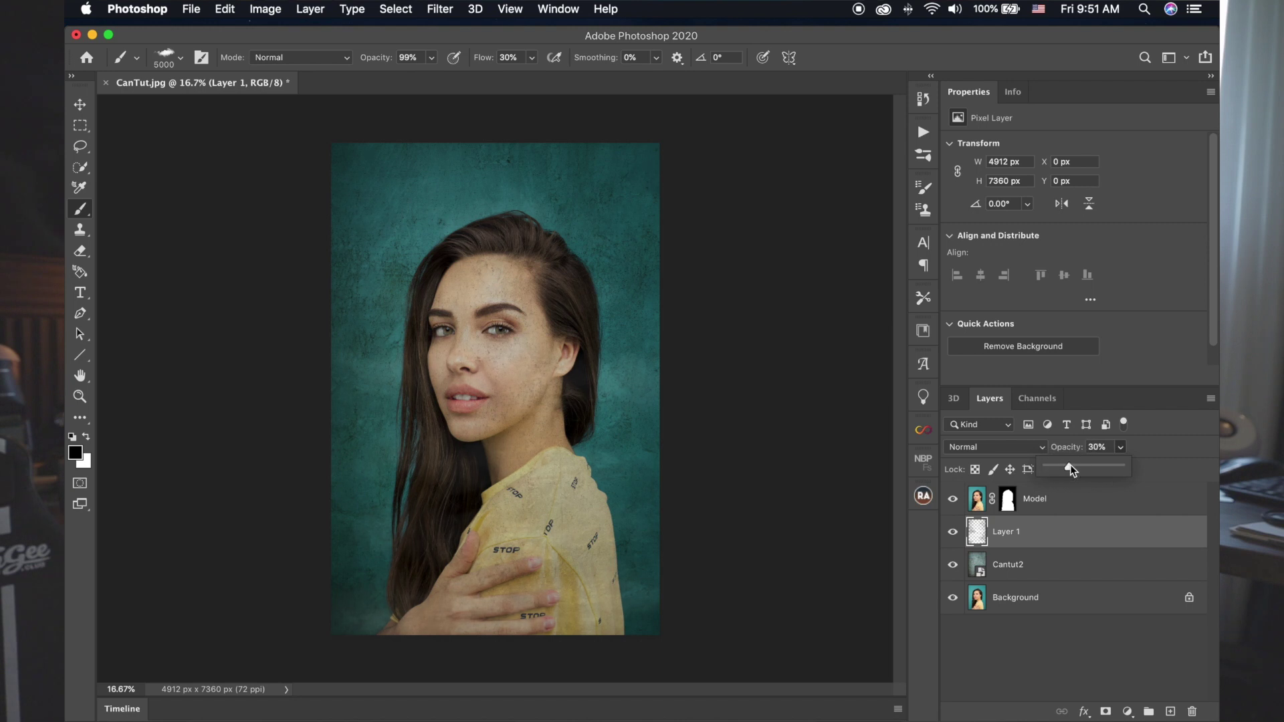
{"action": "left_click", "coordinate": [1117, 498]}
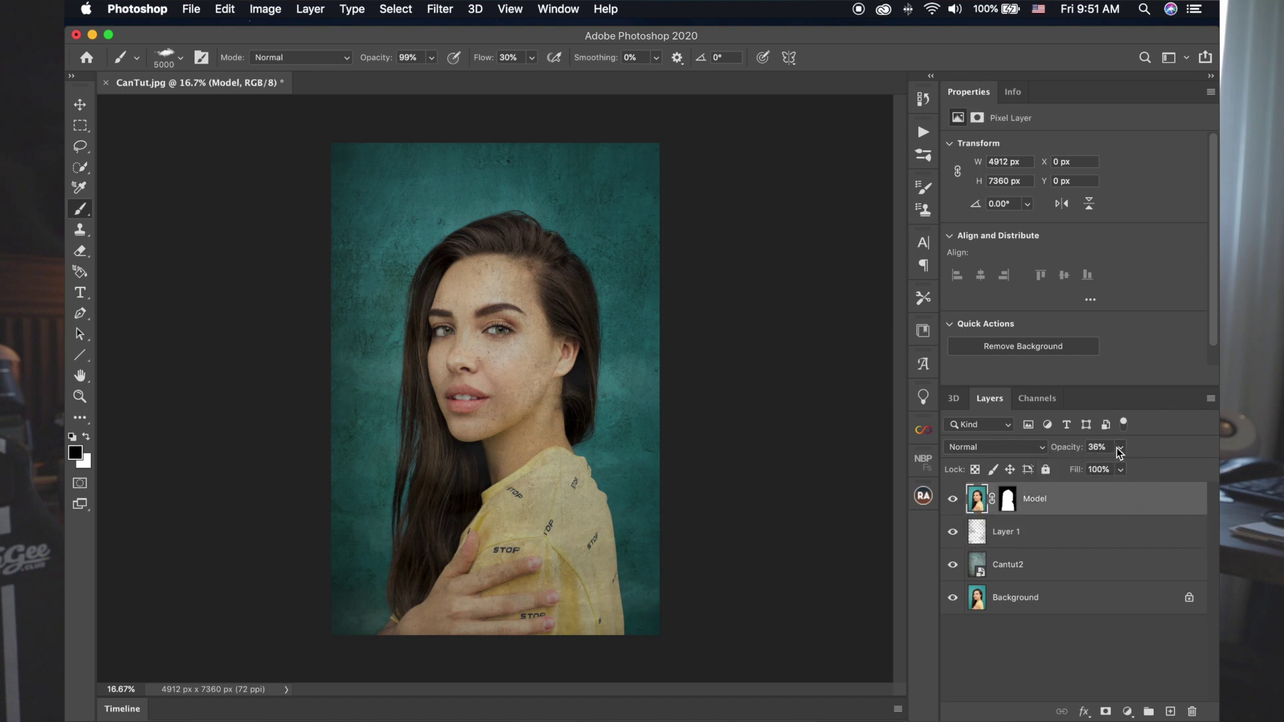
{"action": "left_click_drag", "start_coordinate": [1119, 447], "coordinate": [1168, 466]}
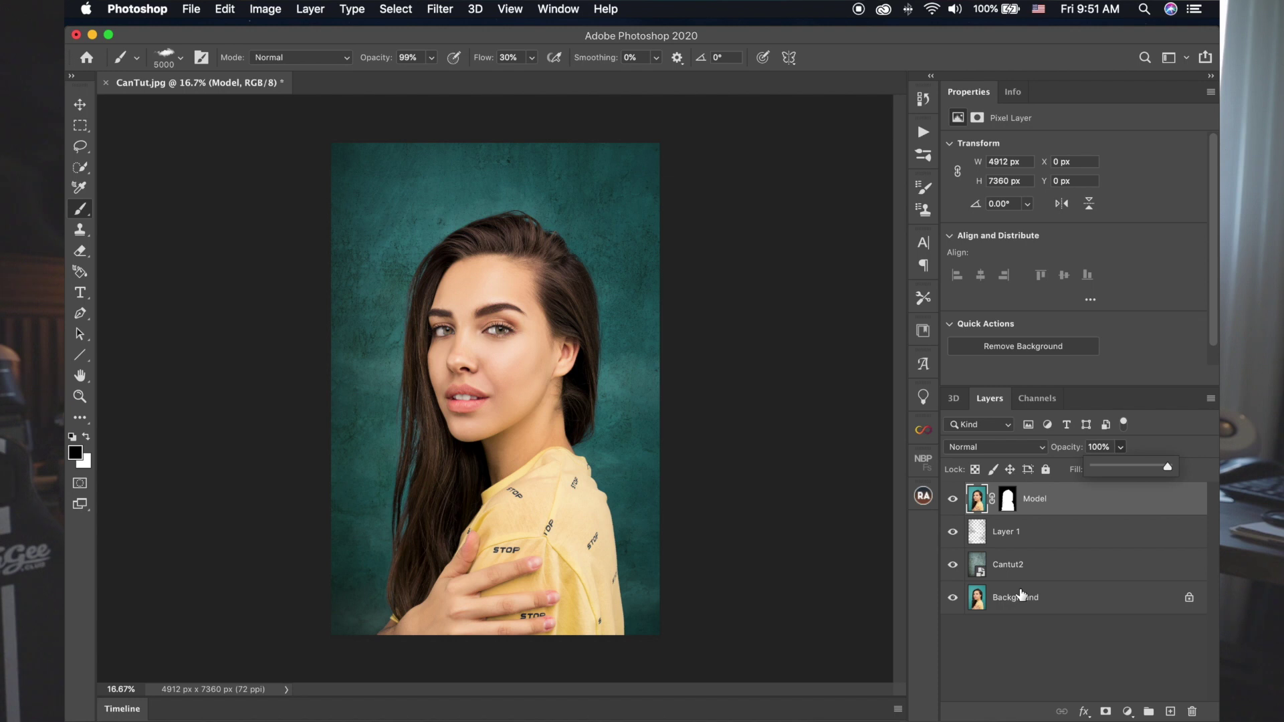
{"action": "left_click", "coordinate": [1096, 508]}
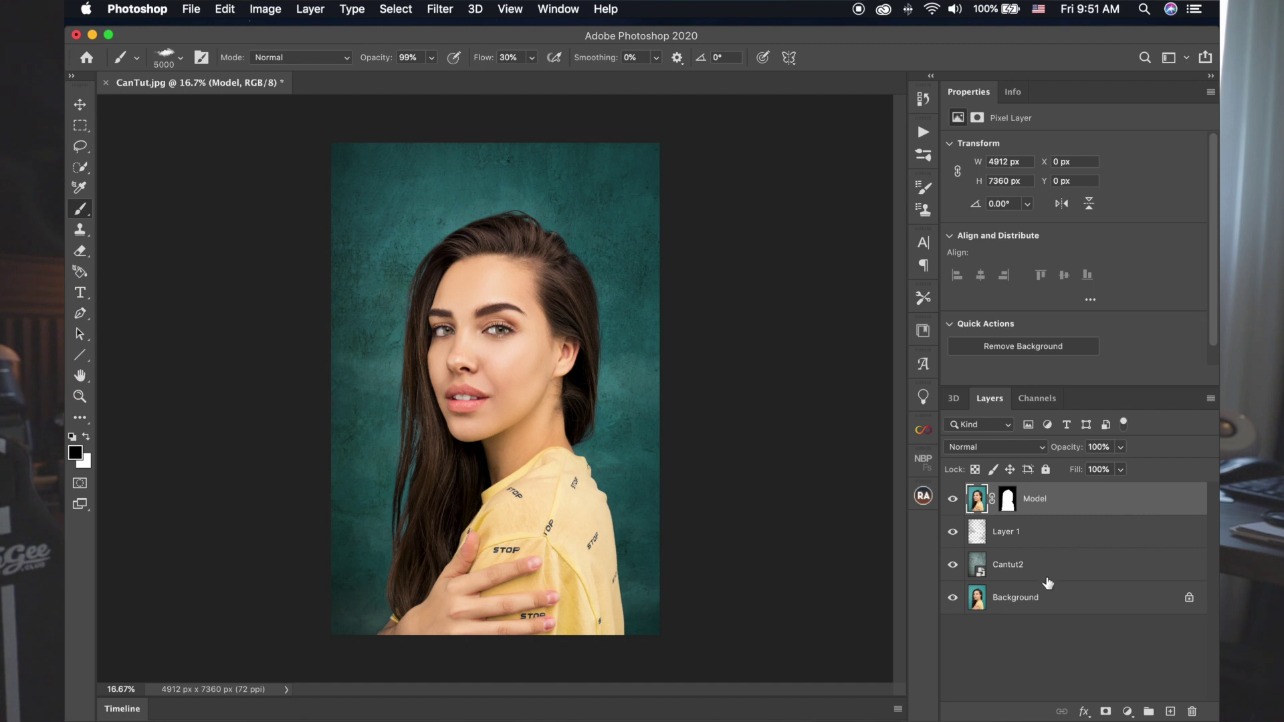
{"action": "left_click", "coordinate": [1127, 711]}
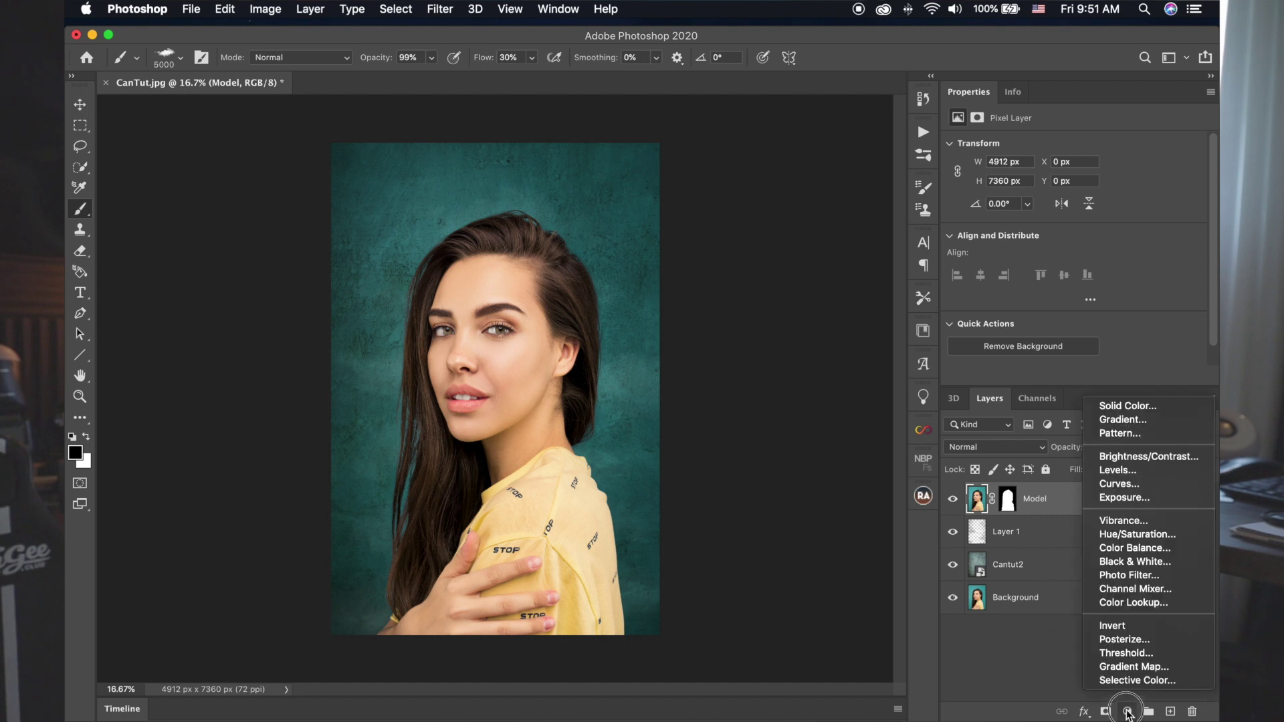
Add a Curves adjustment layer clipped to the Model layer
{"action": "left_click", "coordinate": [1158, 493]}
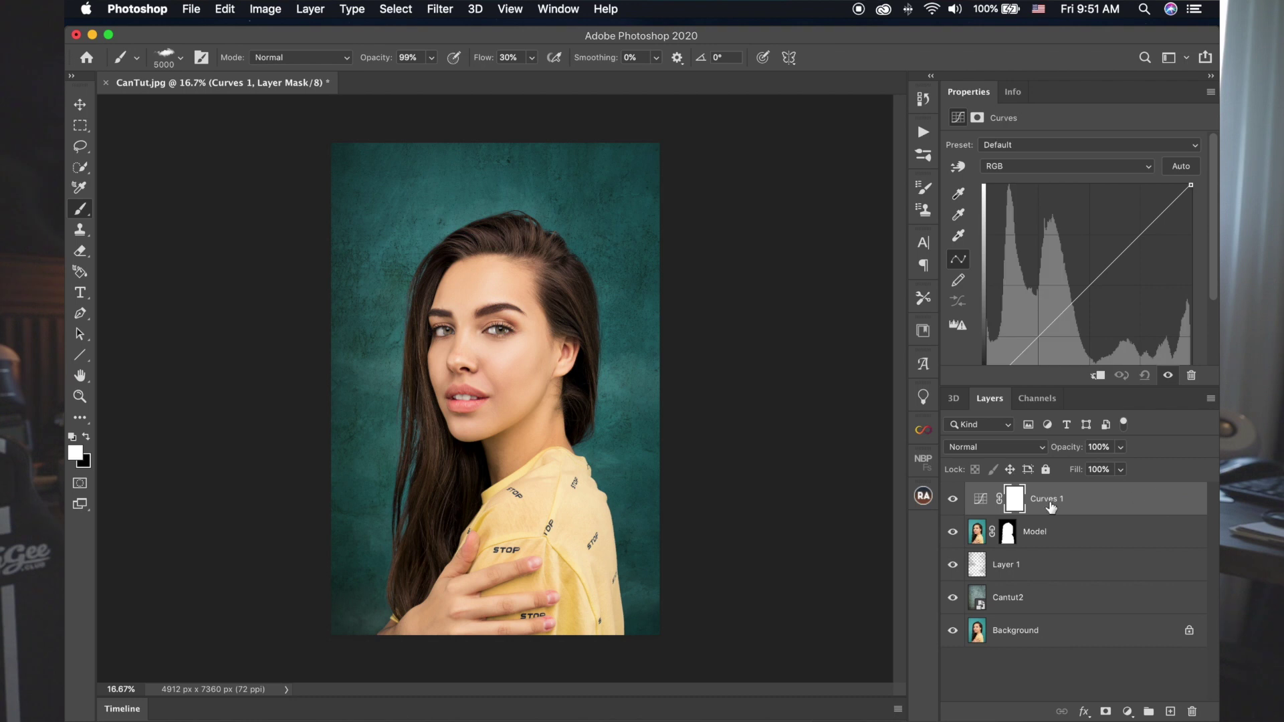
{"action": "left_click", "coordinate": [981, 501]}
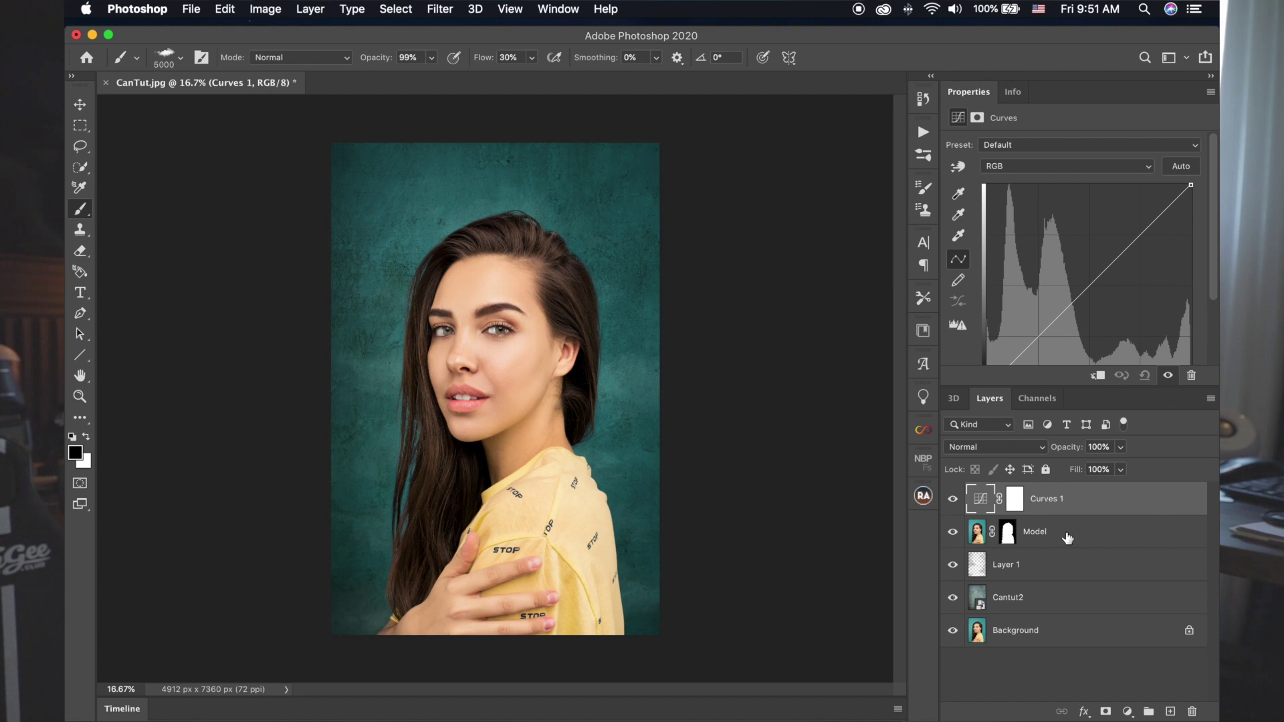
{"action": "left_click", "coordinate": [1086, 515], "text": "alt"}
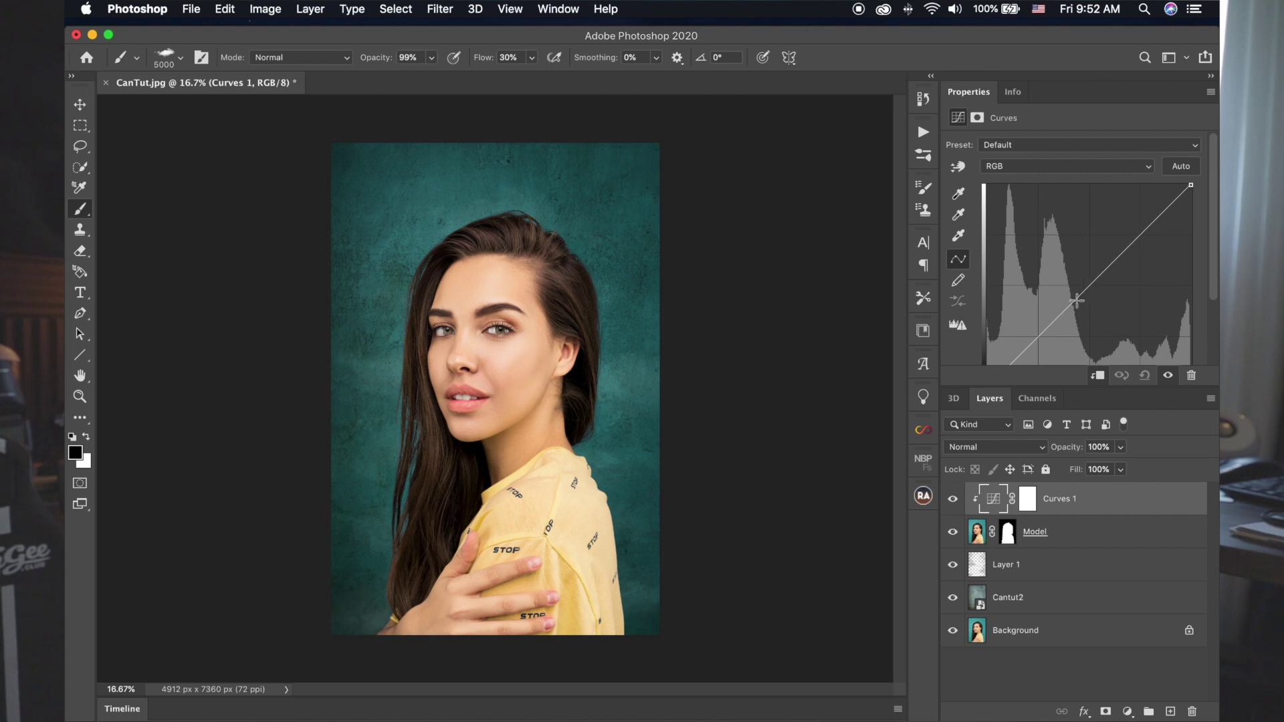
Pull the curve's midtone point down and lower the white point to darken the model
{"action": "mouse_move", "coordinate": [1076, 294]}
{"action": "left_mouse_down"}
{"action": "mouse_move", "coordinate": [1066, 299]}
{"action": "mouse_move", "coordinate": [1077, 313]}
{"action": "left_mouse_up"}
{"action": "left_click", "coordinate": [953, 500]}
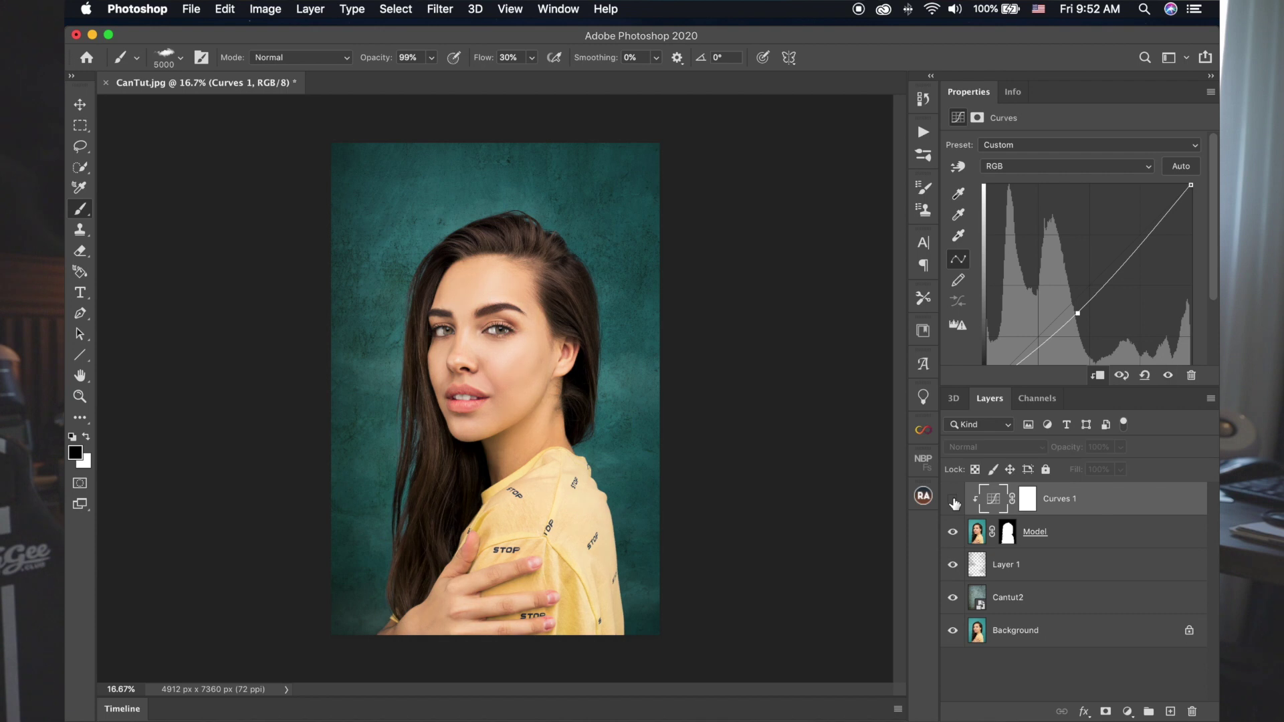
{"action": "left_click", "coordinate": [953, 500]}
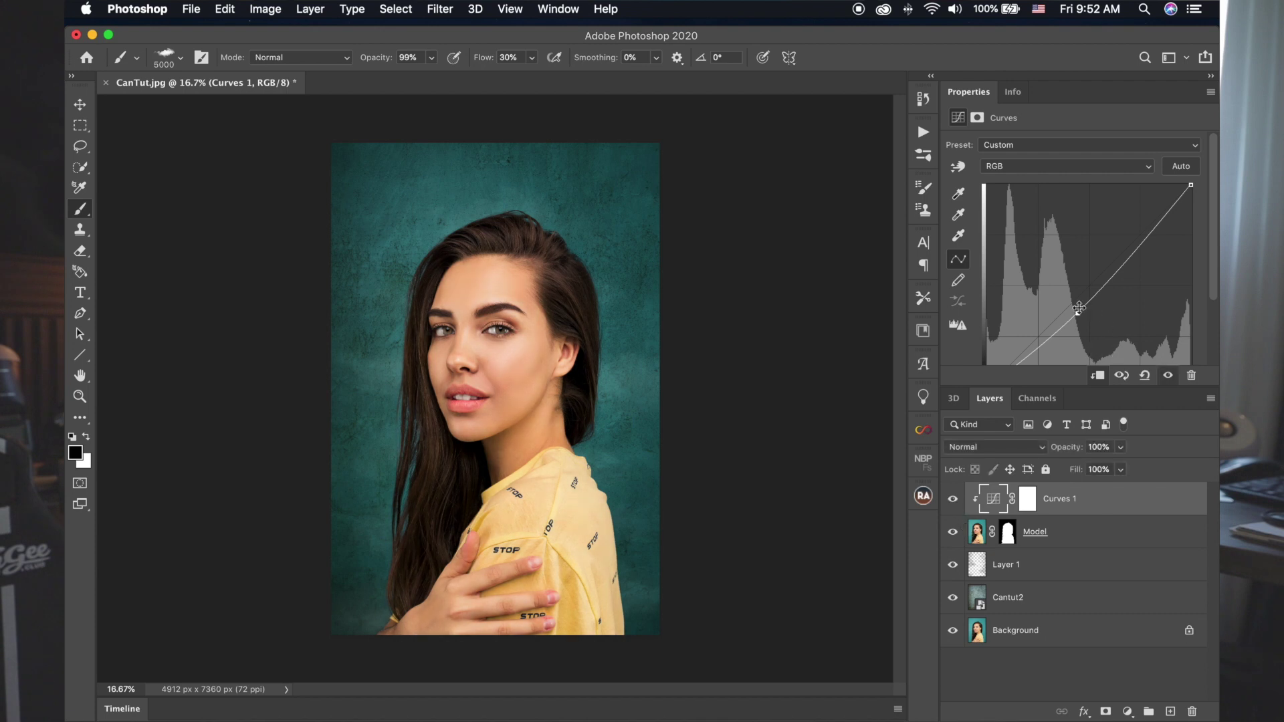
{"action": "left_click", "coordinate": [1078, 313]}
{"action": "left_click_drag", "start_coordinate": [1078, 313], "coordinate": [1073, 310]}
{"action": "left_click_drag", "start_coordinate": [1191, 185], "coordinate": [1212, 177]}
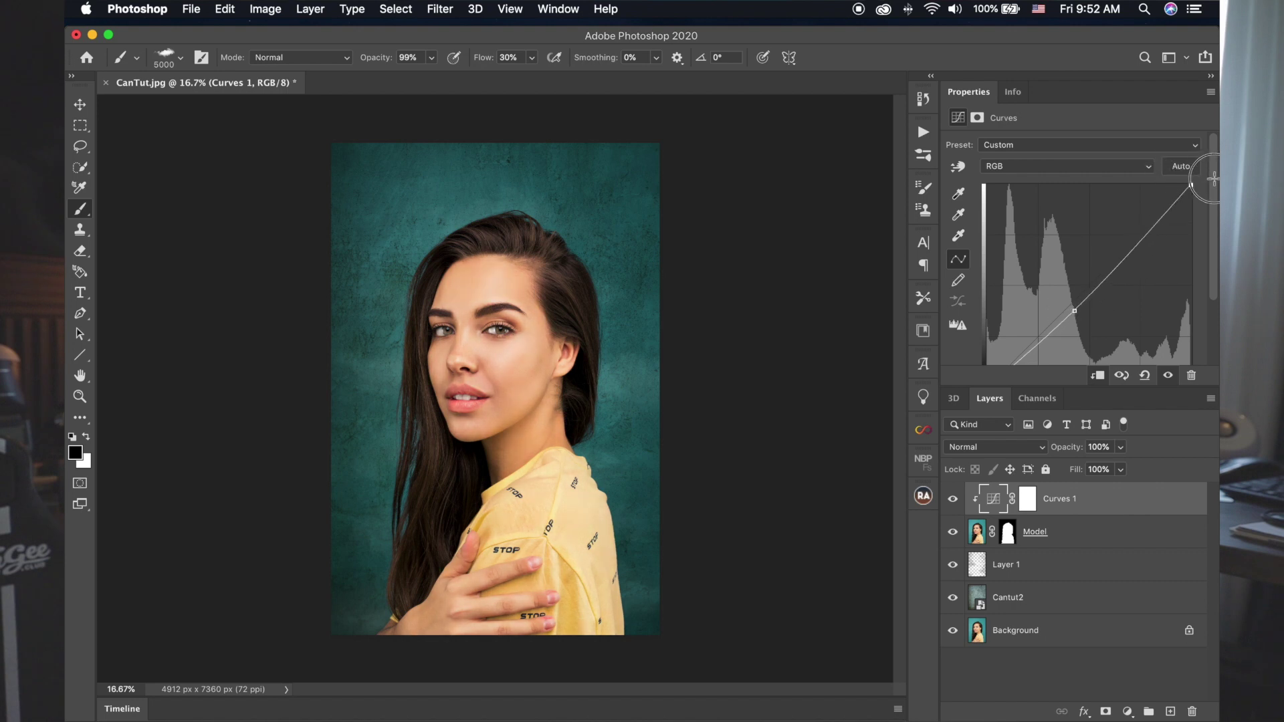
{"action": "mouse_move", "coordinate": [1212, 177]}
{"action": "left_mouse_down"}
{"action": "mouse_move", "coordinate": [1211, 192]}
{"action": "mouse_move", "coordinate": [1216, 161]}
{"action": "left_mouse_up"}
{"action": "left_click", "coordinate": [952, 499]}
Flatten the image, duplicate it as Layer 1, and launch Camera Raw Filter with Cmd+Shift+X
{"action": "left_click", "coordinate": [1065, 632]}
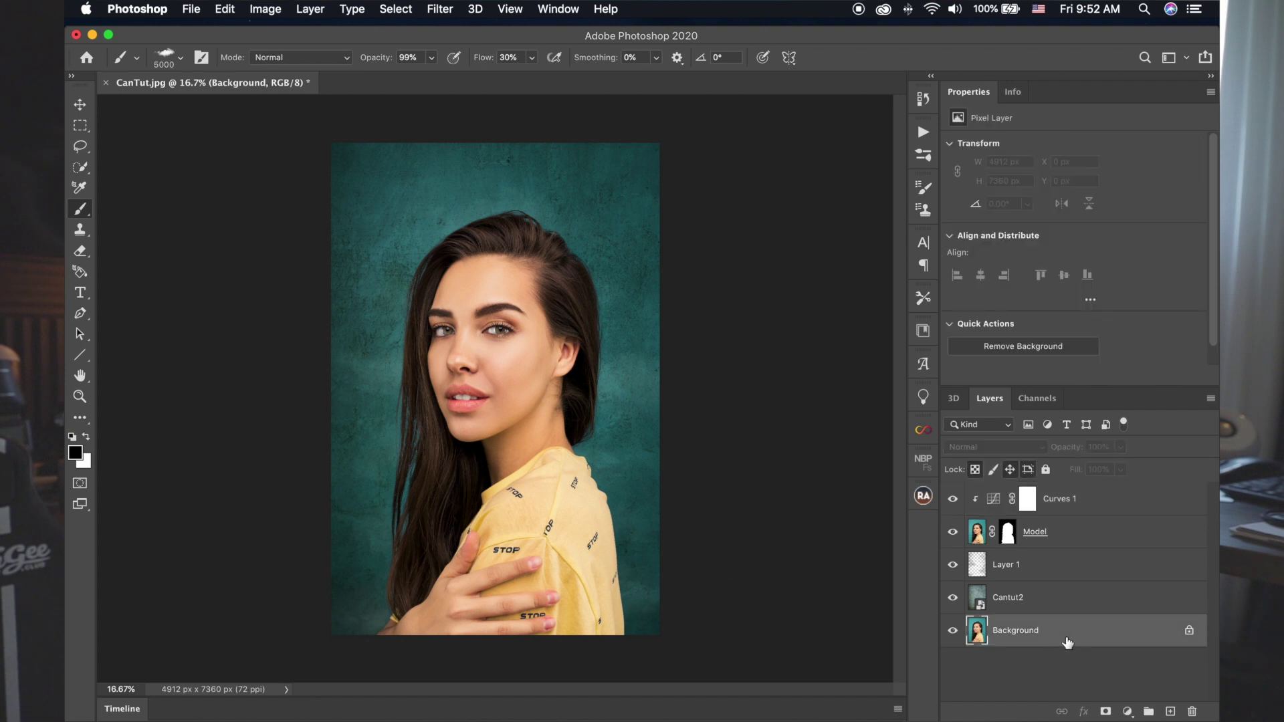
{"action": "right_click", "coordinate": [1065, 642]}
{"action": "left_click", "coordinate": [1109, 670]}
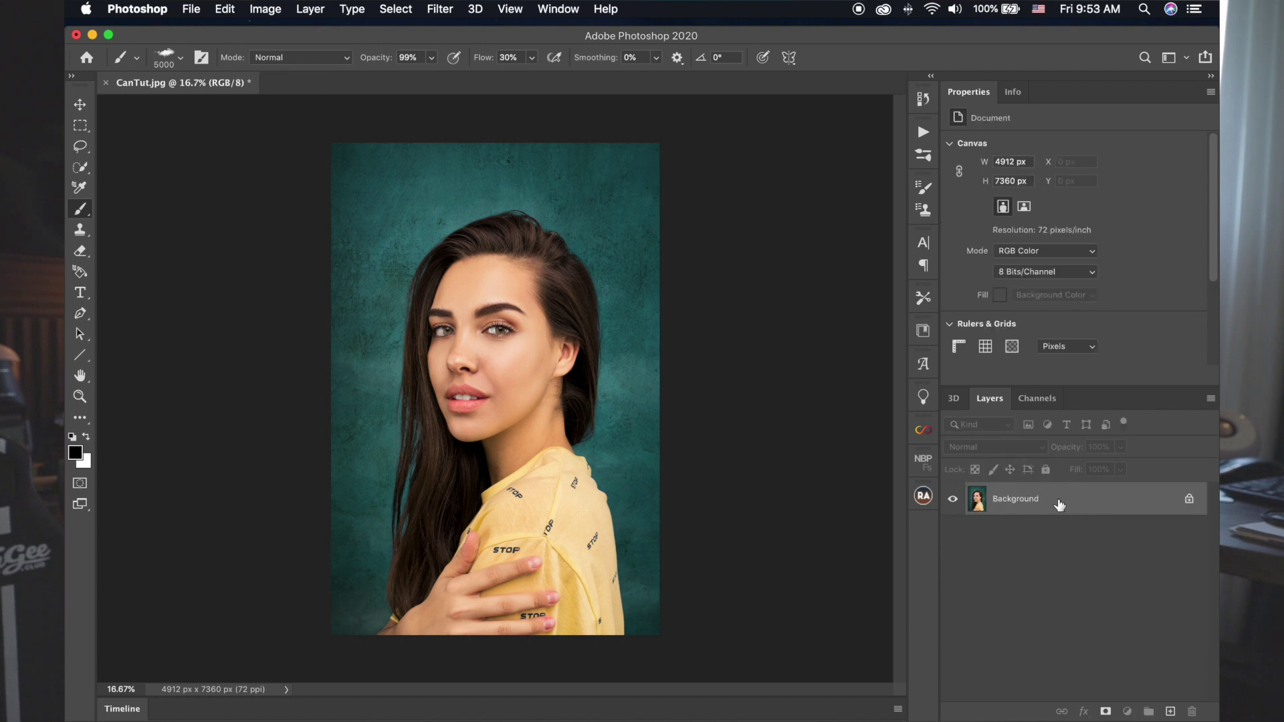
{"action": "key", "text": "super+j"}
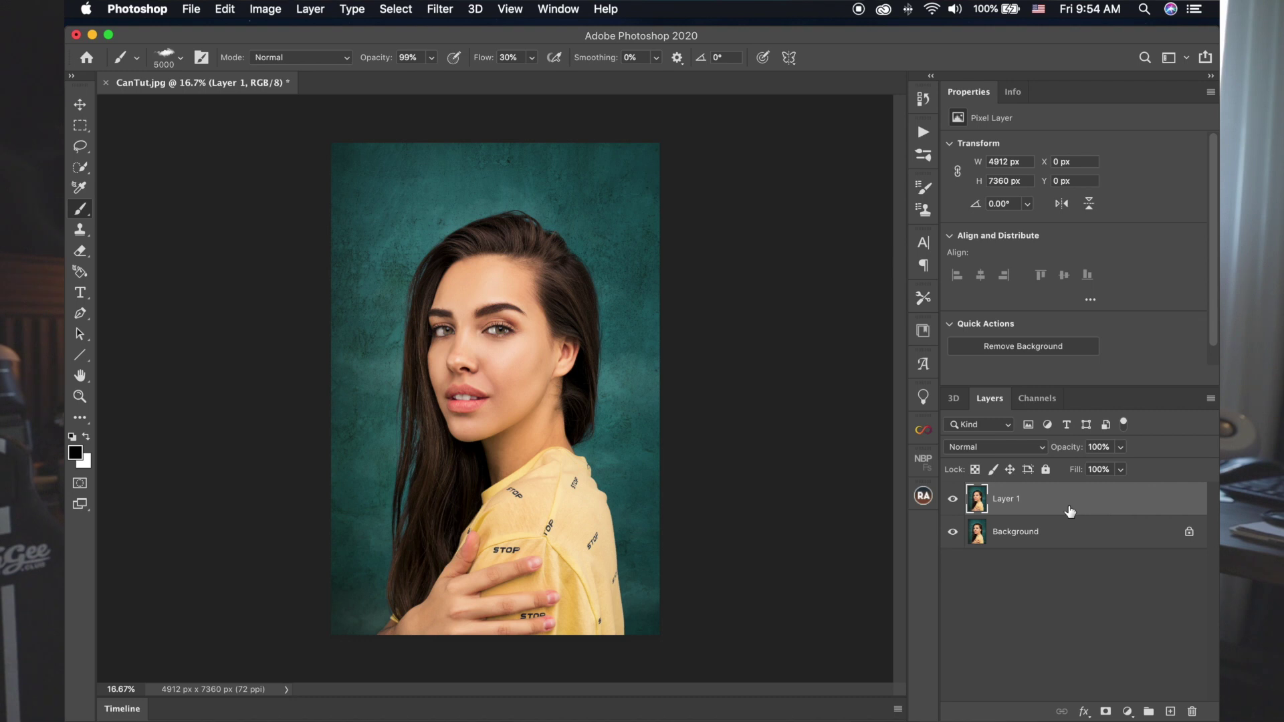
{"action": "key", "text": "super+shift+x"}
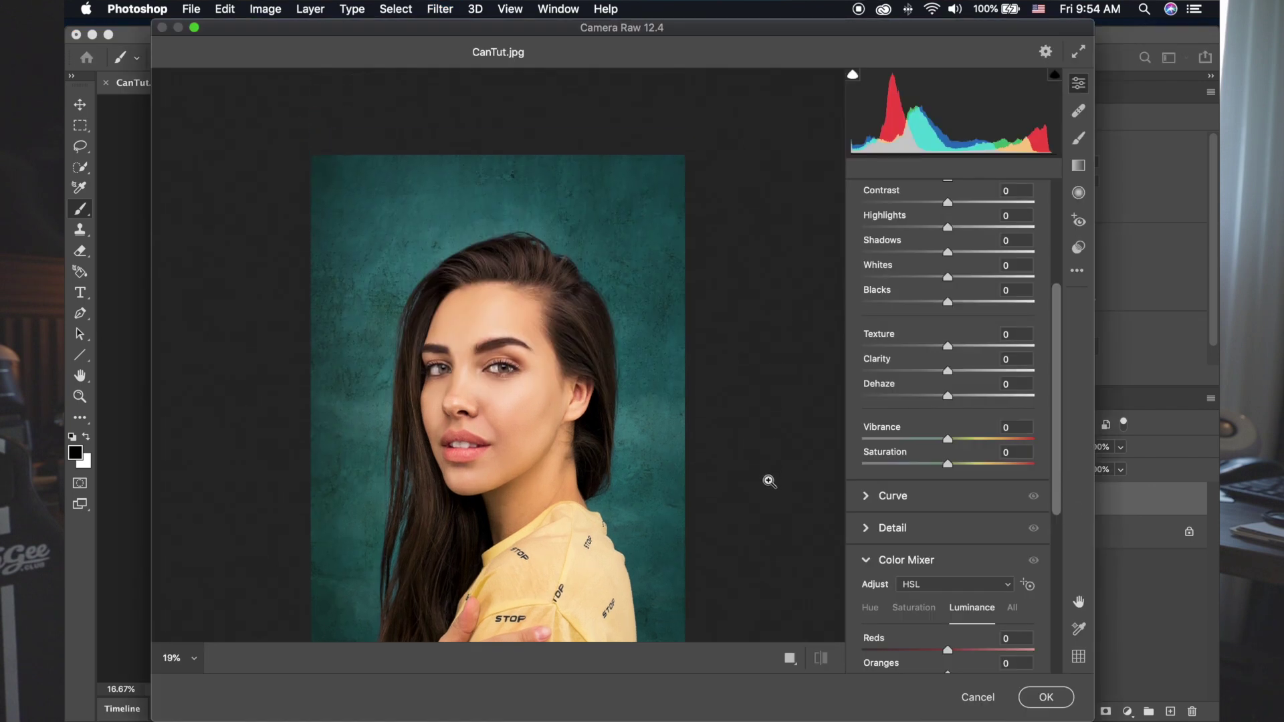
Set Clarity +17, Shadows +52 and Highlights -64 in Camera Raw
{"action": "left_click_drag", "start_coordinate": [948, 370], "coordinate": [960, 377]}
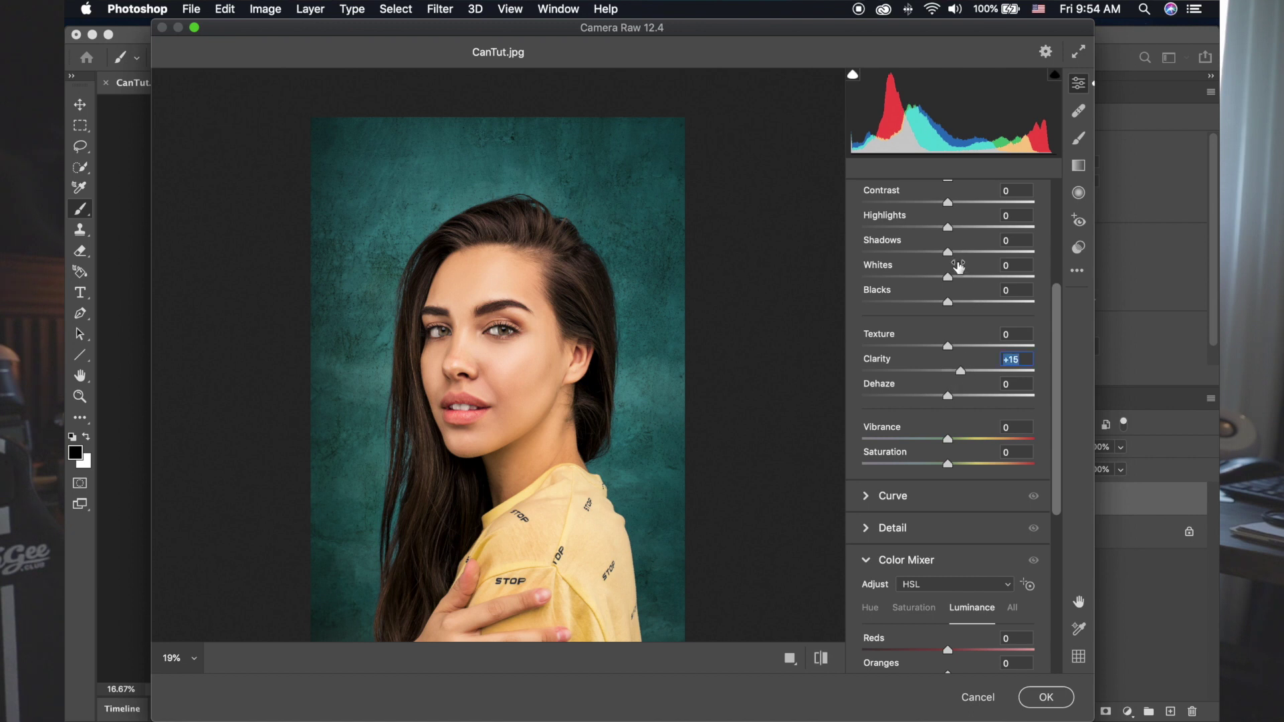
{"action": "left_click_drag", "start_coordinate": [947, 251], "coordinate": [988, 252]}
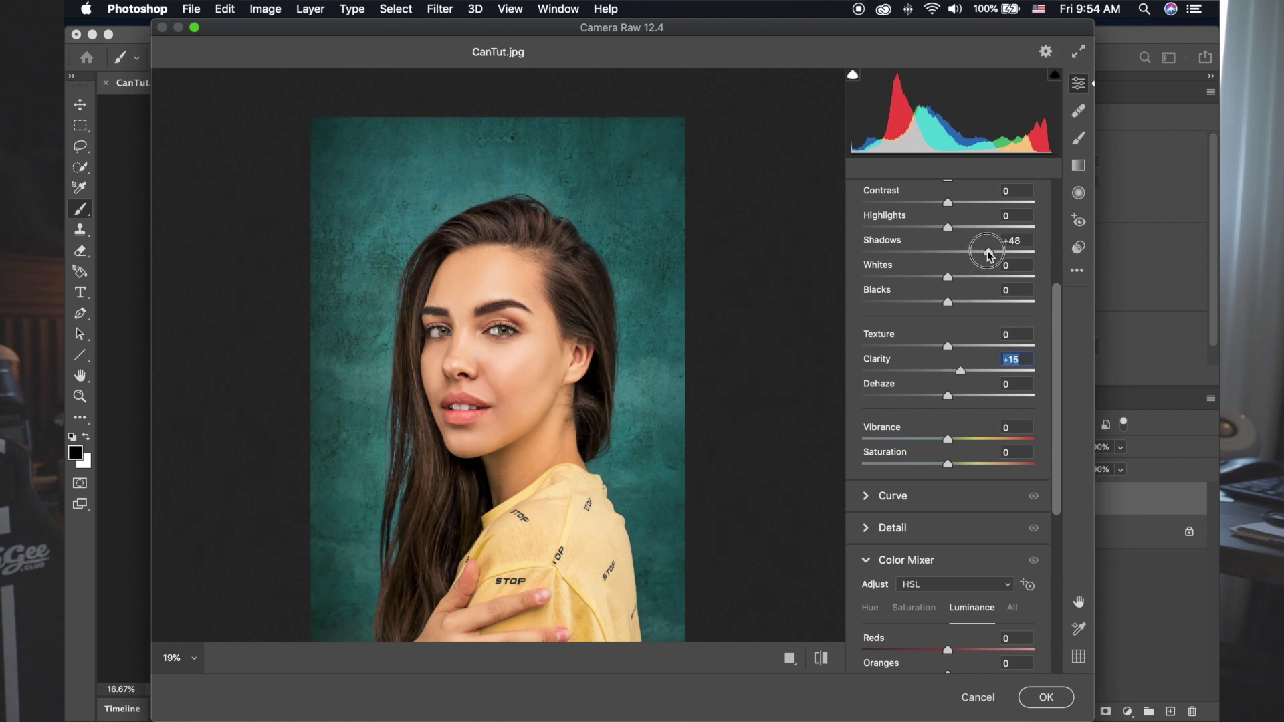
{"action": "scroll", "coordinate": [944, 344], "scroll_direction": "up", "scroll_amount": 2}
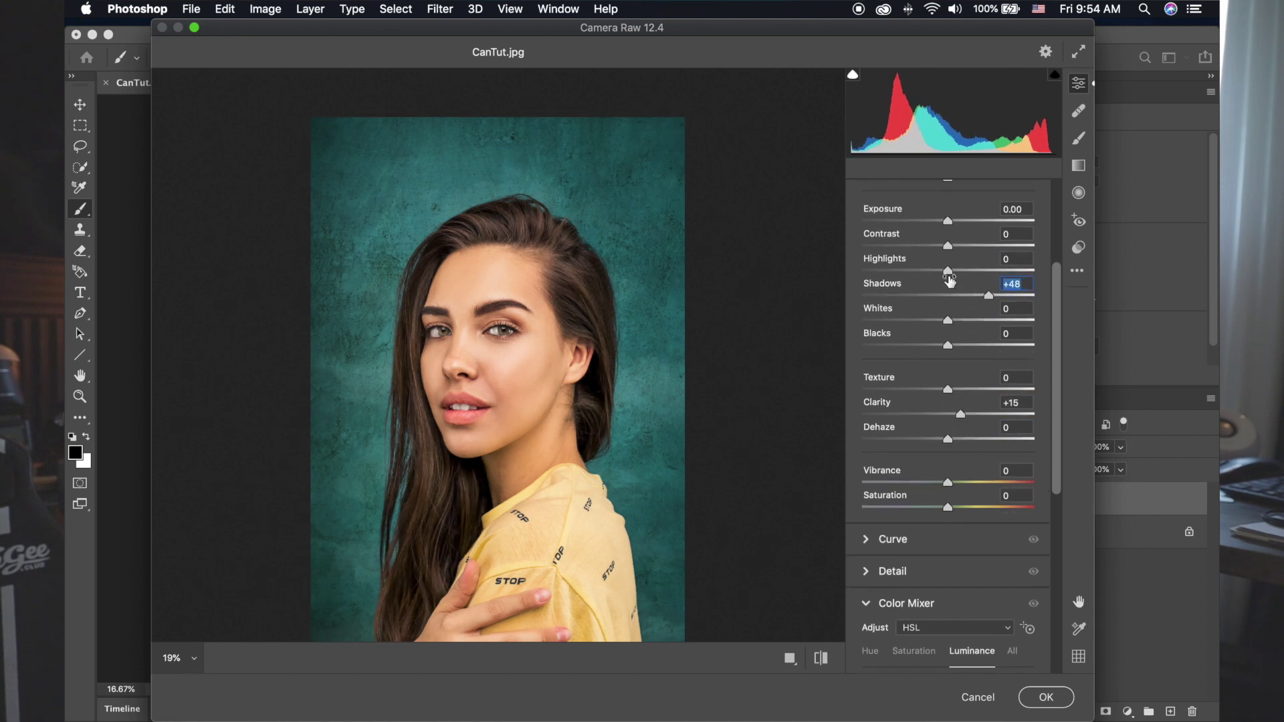
{"action": "left_click_drag", "start_coordinate": [947, 269], "coordinate": [902, 270]}
{"action": "left_click_drag", "start_coordinate": [988, 294], "coordinate": [990, 298]}
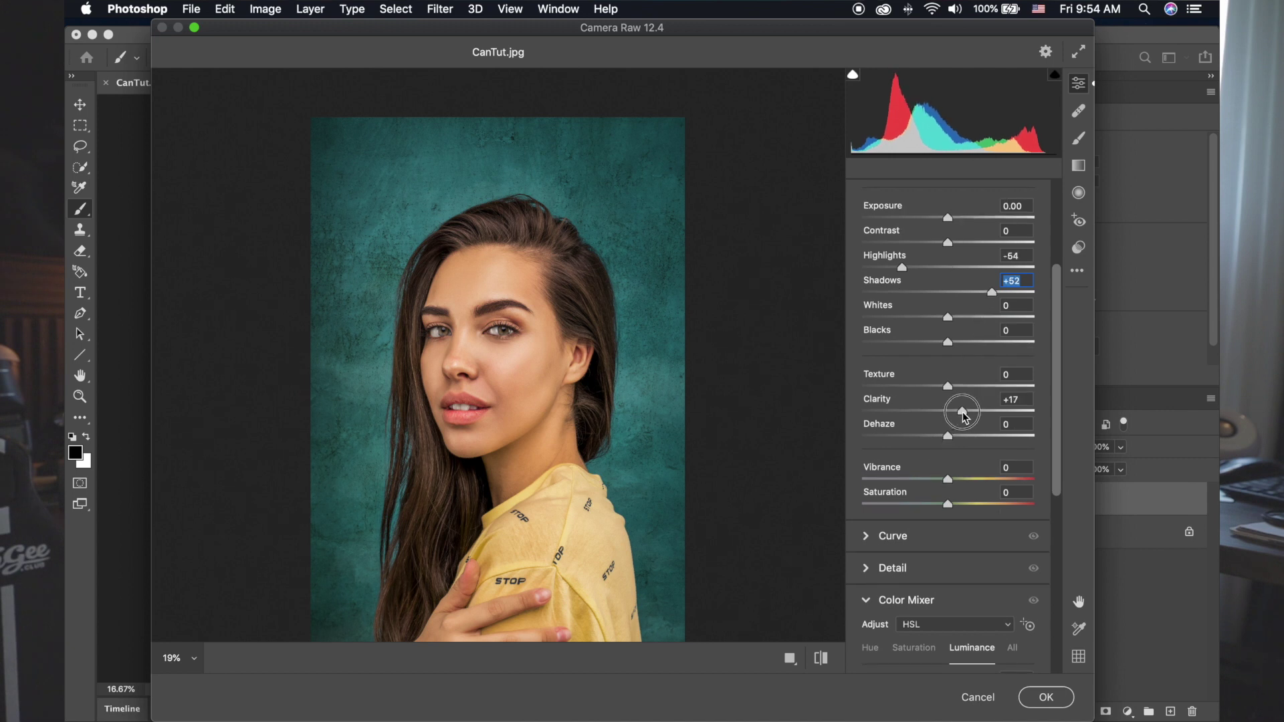
{"action": "left_click_drag", "start_coordinate": [963, 412], "coordinate": [965, 413]}
{"action": "scroll", "coordinate": [643, 539], "scroll_direction": "down", "scroll_amount": 3}
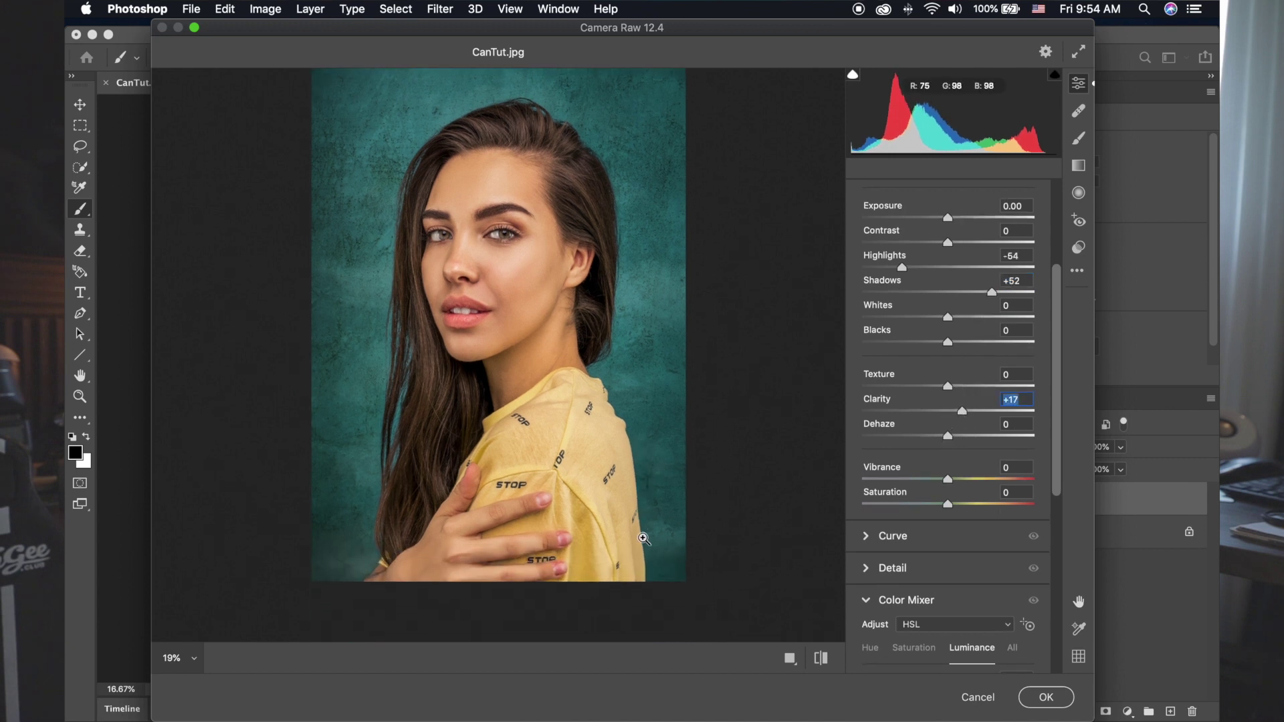
{"action": "scroll", "coordinate": [644, 539], "scroll_direction": "up", "scroll_amount": 1}
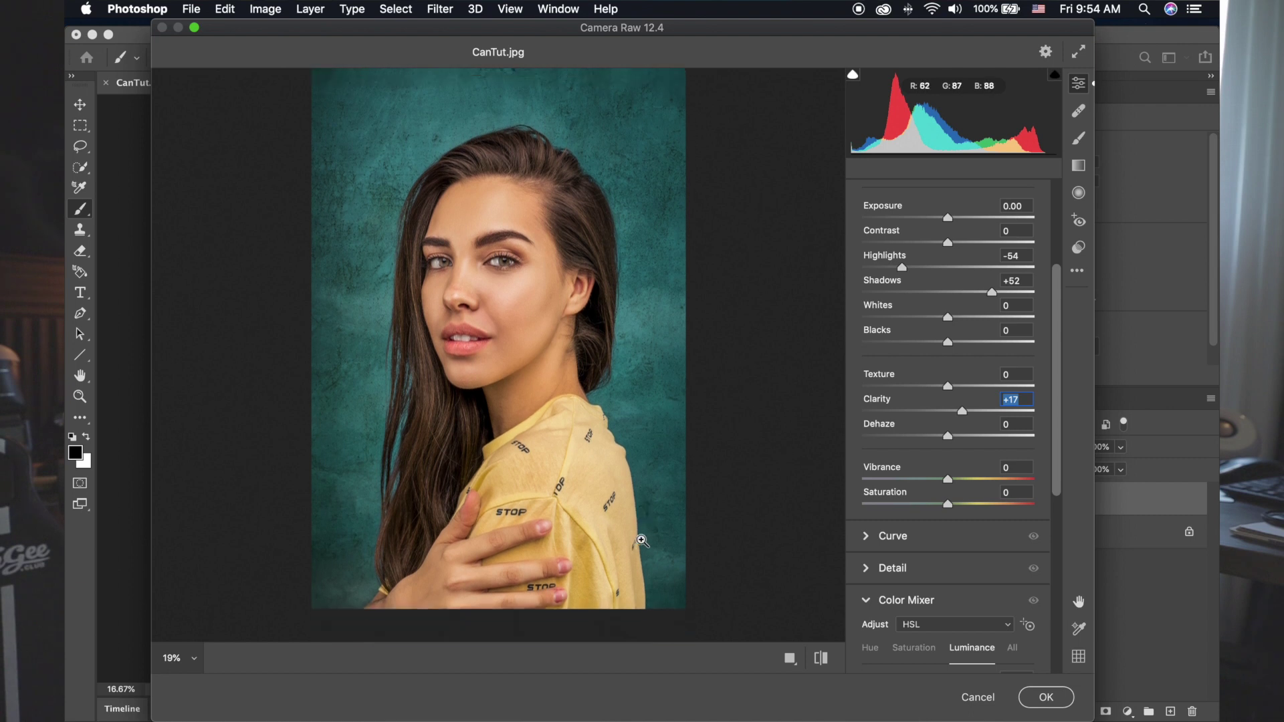
{"action": "left_click", "coordinate": [642, 537], "text": "alt"}
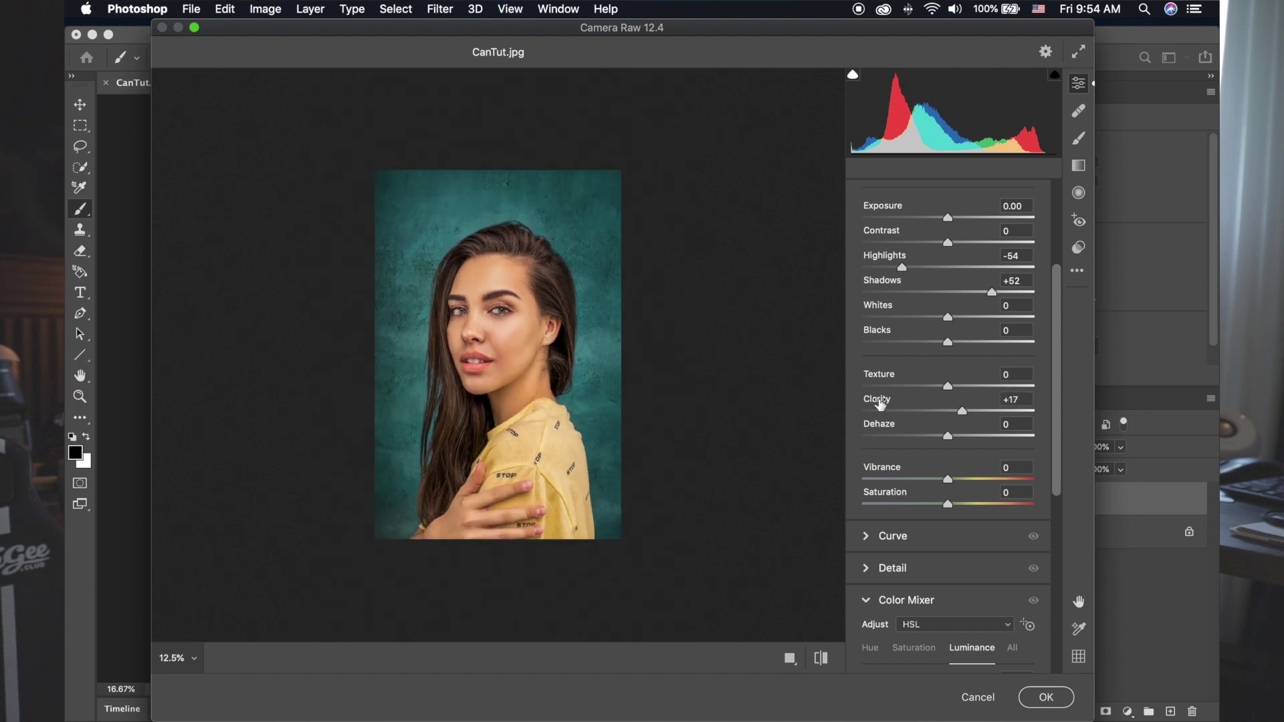
Shift the Blues hue in the Color Mixer
{"action": "scroll", "coordinate": [952, 488], "scroll_direction": "down", "scroll_amount": 5}
{"action": "scroll", "coordinate": [952, 486], "scroll_direction": "down", "scroll_amount": 5}
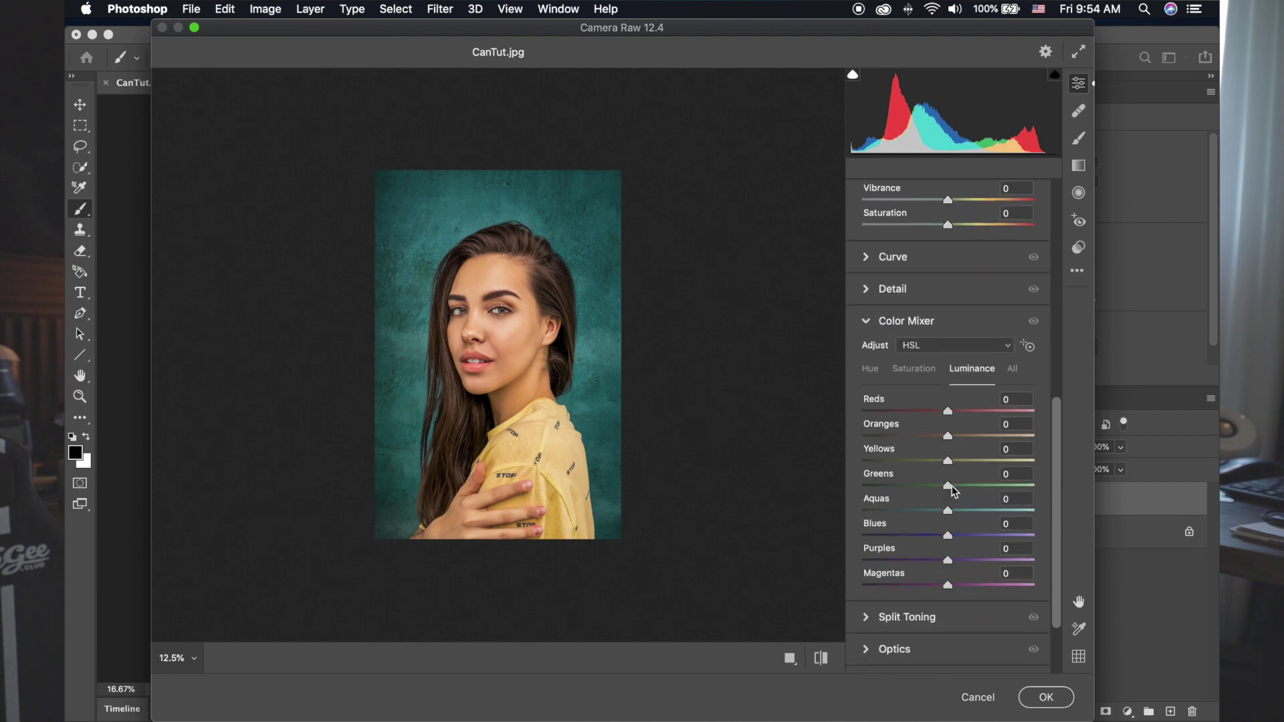
{"action": "left_click", "coordinate": [913, 368]}
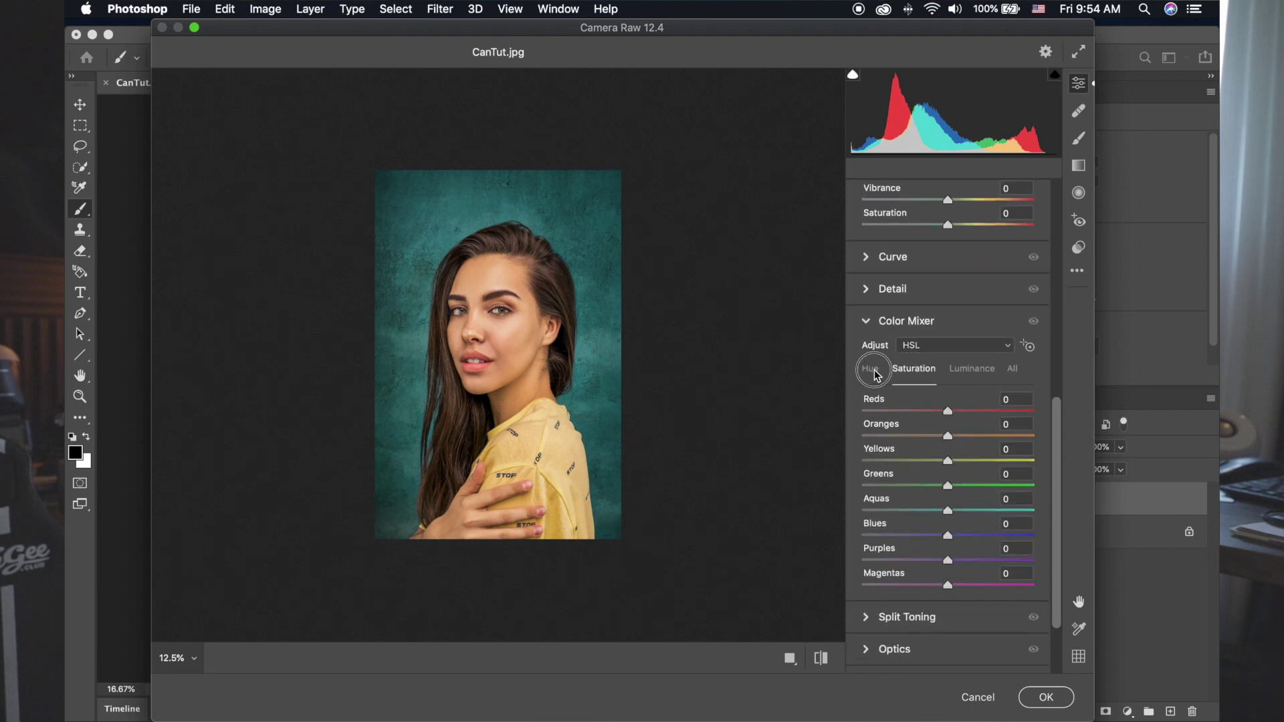
{"action": "left_click", "coordinate": [869, 368]}
{"action": "mouse_move", "coordinate": [936, 542]}
{"action": "left_mouse_down"}
{"action": "mouse_move", "coordinate": [902, 536]}
{"action": "mouse_move", "coordinate": [974, 535]}
{"action": "mouse_move", "coordinate": [878, 540]}
{"action": "mouse_move", "coordinate": [891, 545]}
{"action": "mouse_move", "coordinate": [872, 539]}
{"action": "mouse_move", "coordinate": [923, 536]}
{"action": "mouse_move", "coordinate": [857, 533]}
{"action": "mouse_move", "coordinate": [974, 534]}
{"action": "mouse_move", "coordinate": [956, 535]}
{"action": "left_mouse_up"}
{"action": "left_click", "coordinate": [926, 369]}
Apply the Camera Raw edits and Quick Look the original CanTut.jpg for comparison
{"action": "left_click", "coordinate": [1043, 702]}
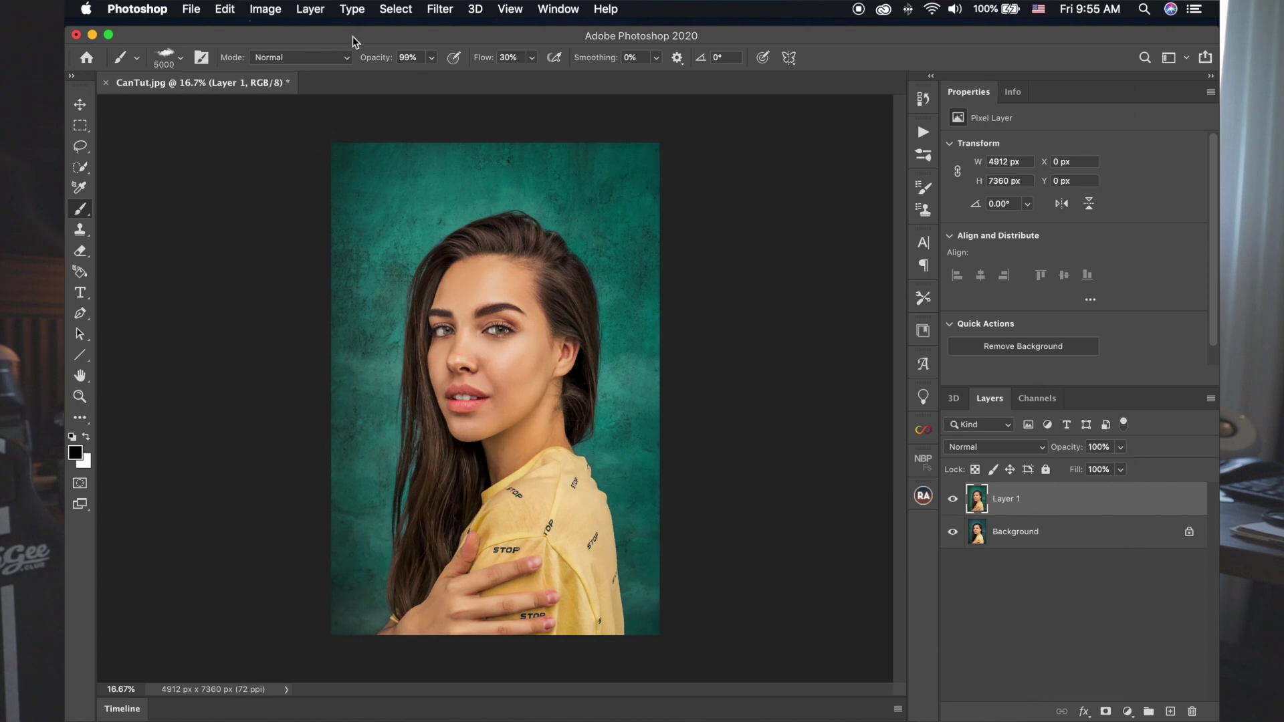
{"action": "left_click_drag", "start_coordinate": [352, 36], "coordinate": [497, 36]}
{"action": "left_click", "coordinate": [122, 234]}
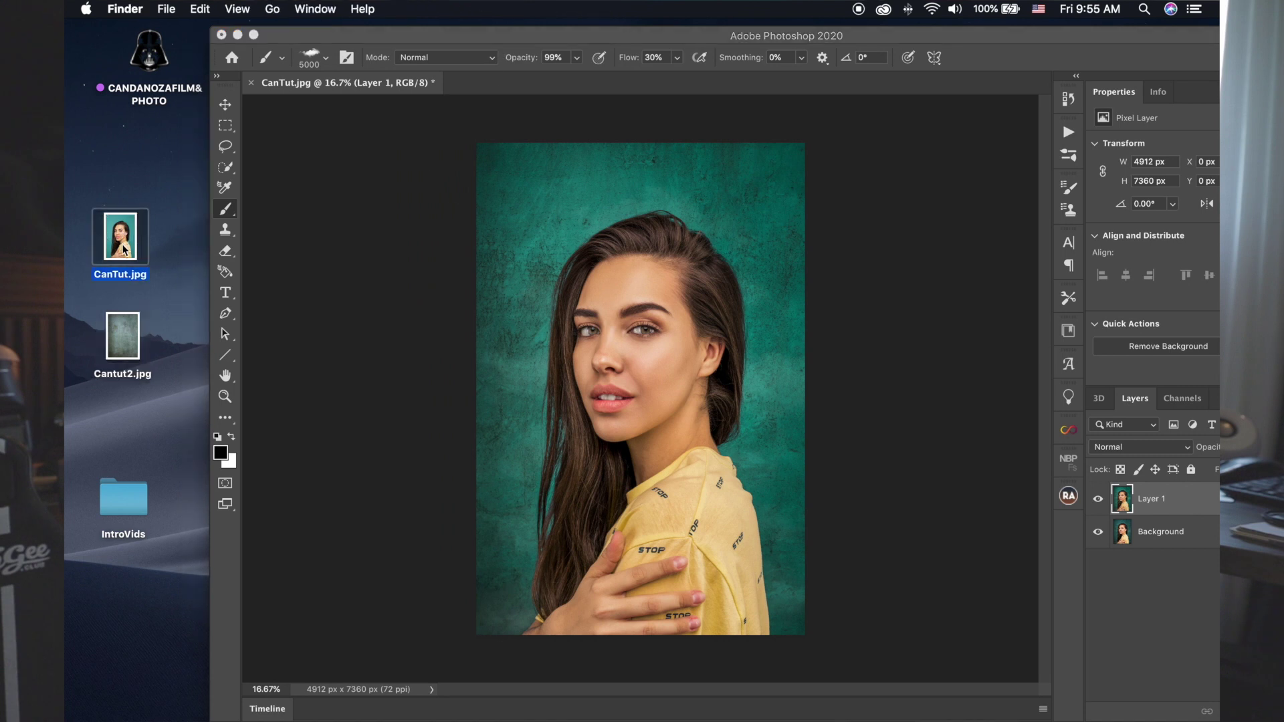
{"action": "key", "text": "space"}
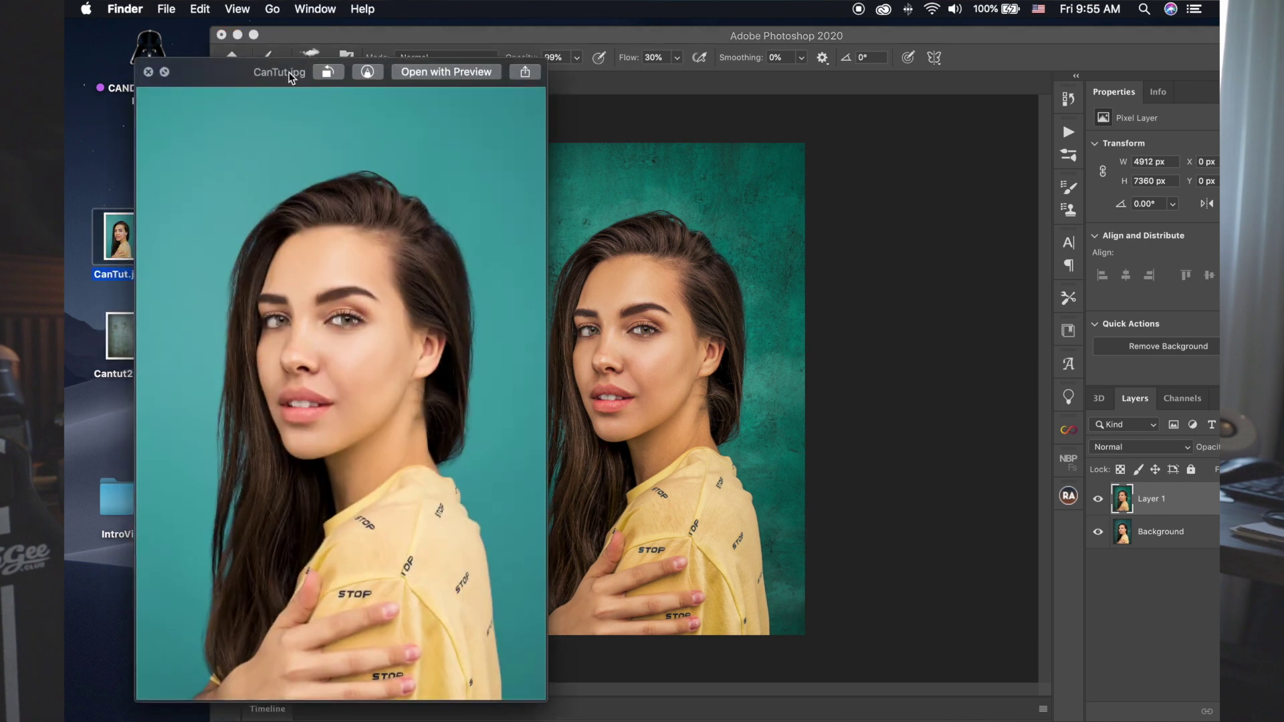
{"action": "key", "text": "space"}
{"action": "left_click_drag", "start_coordinate": [304, 41], "coordinate": [159, 36]}
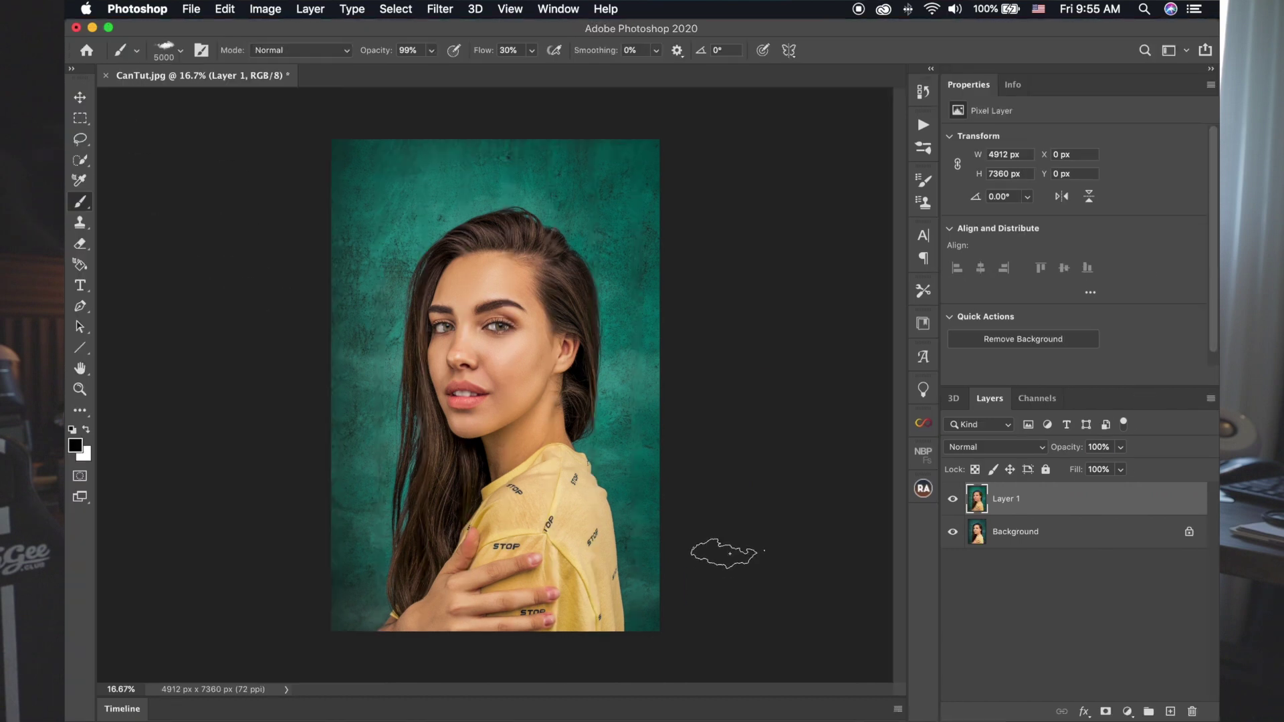